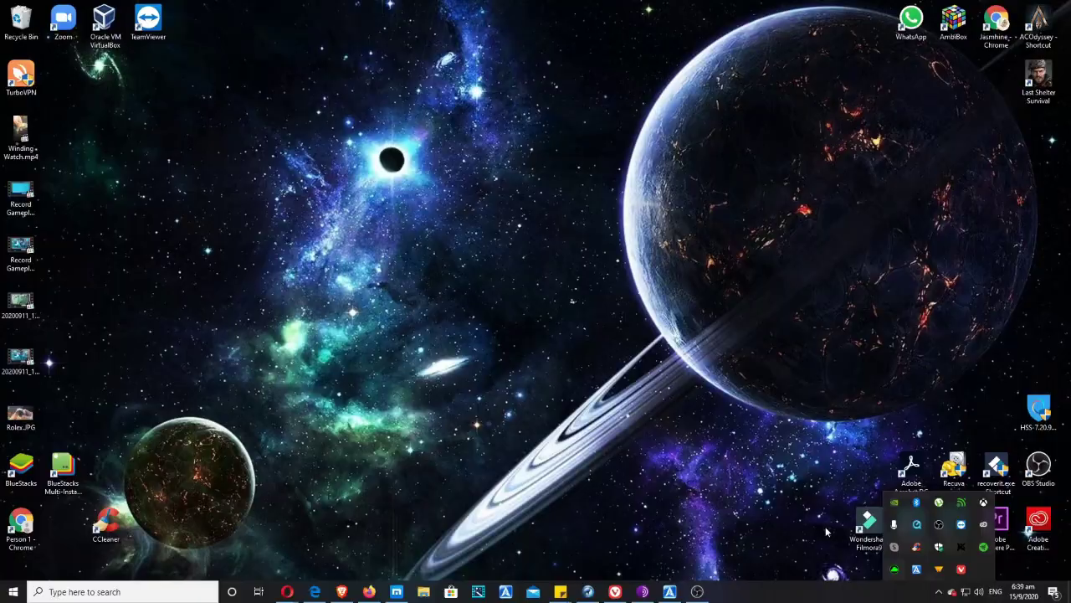
Step: Dismiss the taskbar's hidden-icons overflow popup so only the bare desktop remains
left_click(637, 415)
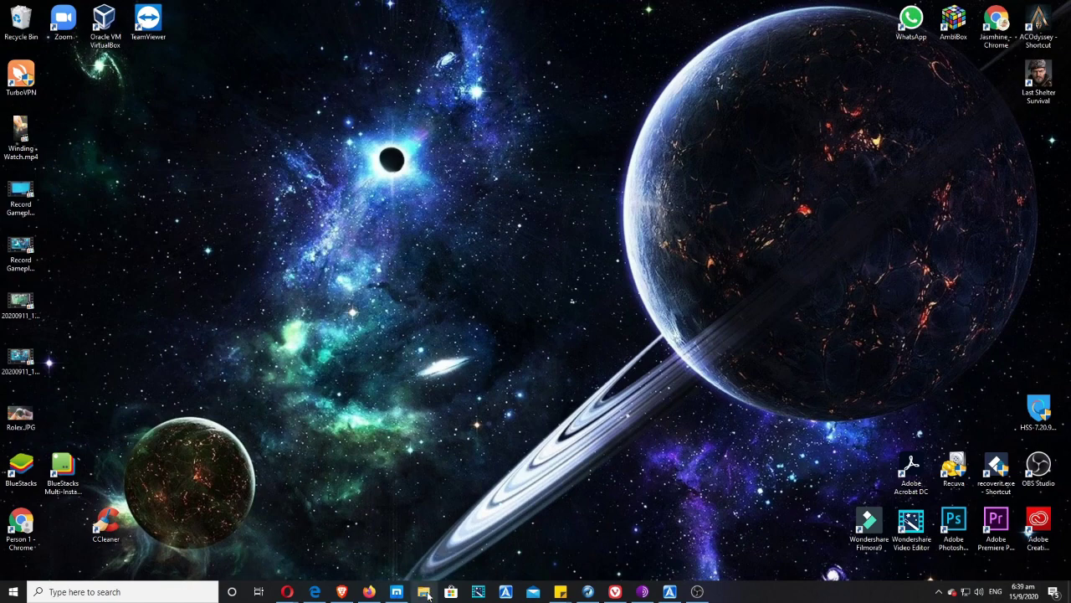
Step: Show This PC in File Explorer and select Local Disk (C:), 76.4 GB free of 222 GB
left_click(427, 593)
left_click_drag(492, 140, 427, 137)
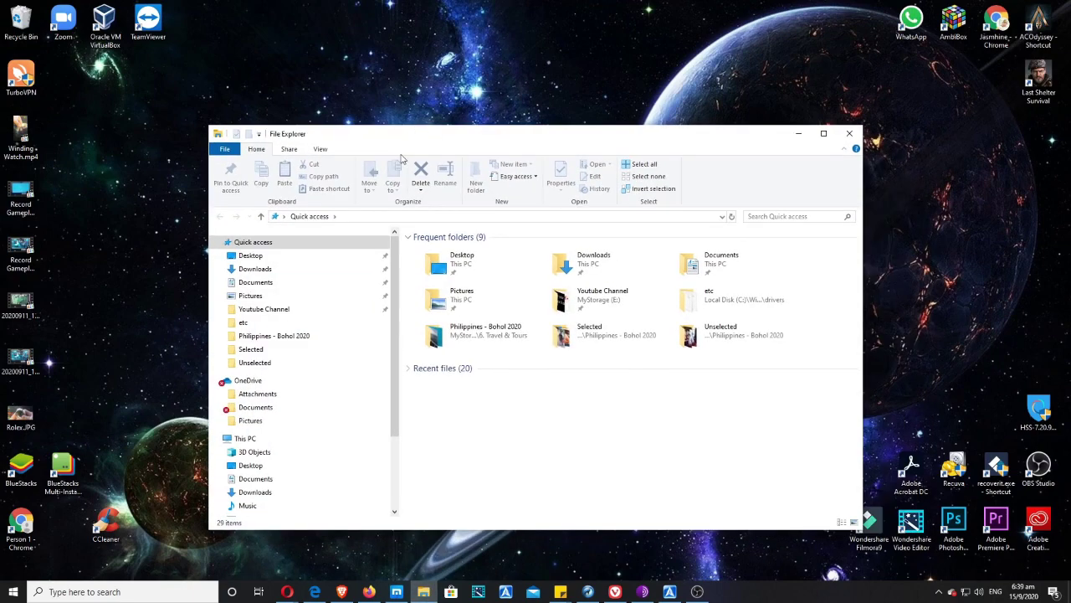
scroll(302, 376, "down", 3)
left_click(256, 338)
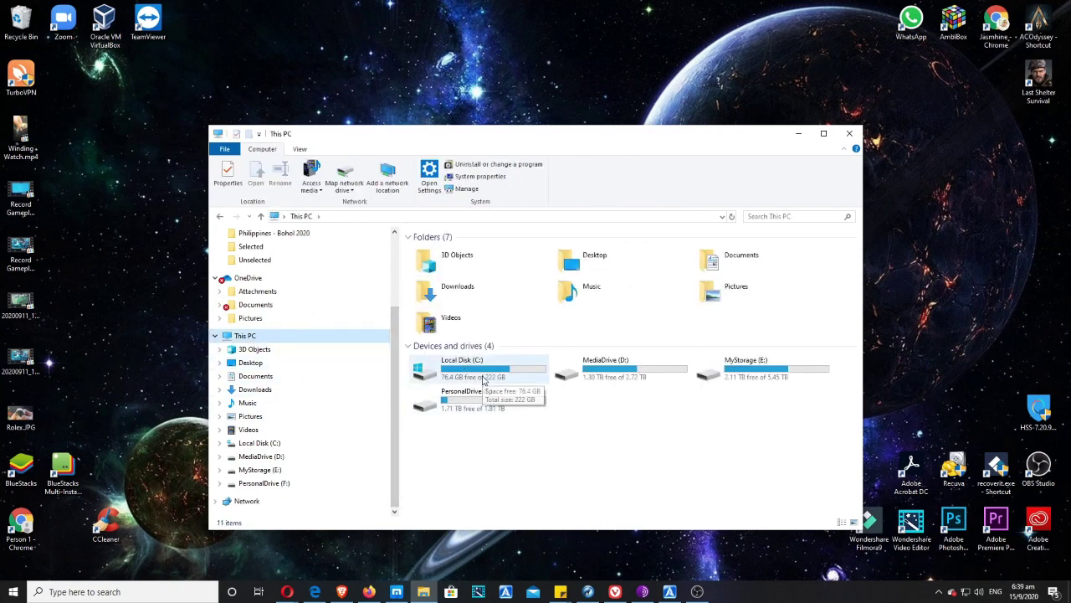
left_click(483, 381)
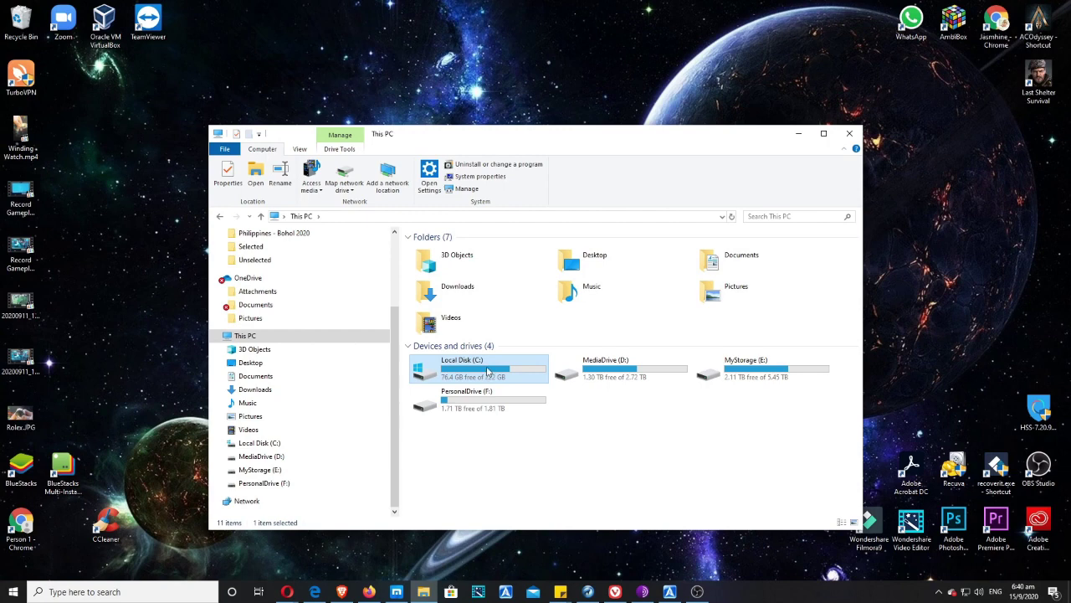
left_click_drag(543, 136, 562, 139)
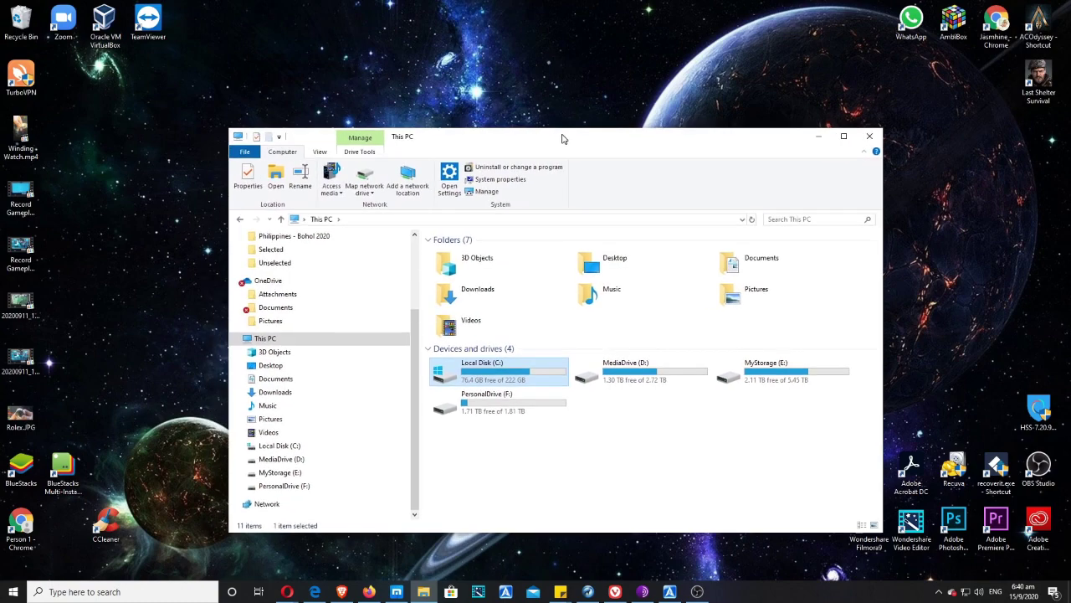
Step: Bring Firefox forward, open a new tab and close the YouTube video tab
key("super")
key("super")
left_click(368, 592)
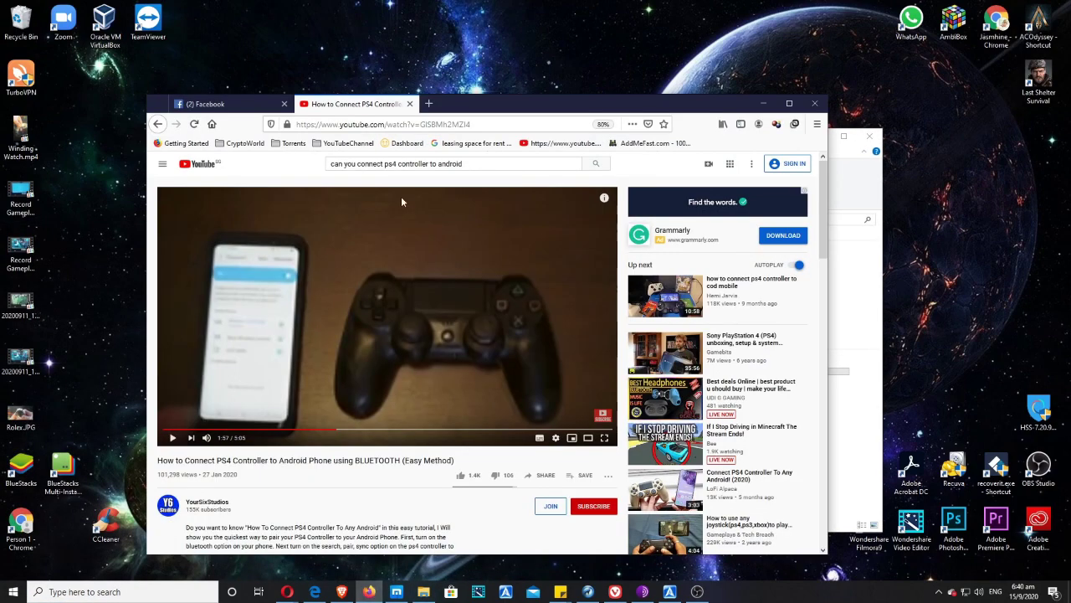
left_click(429, 103)
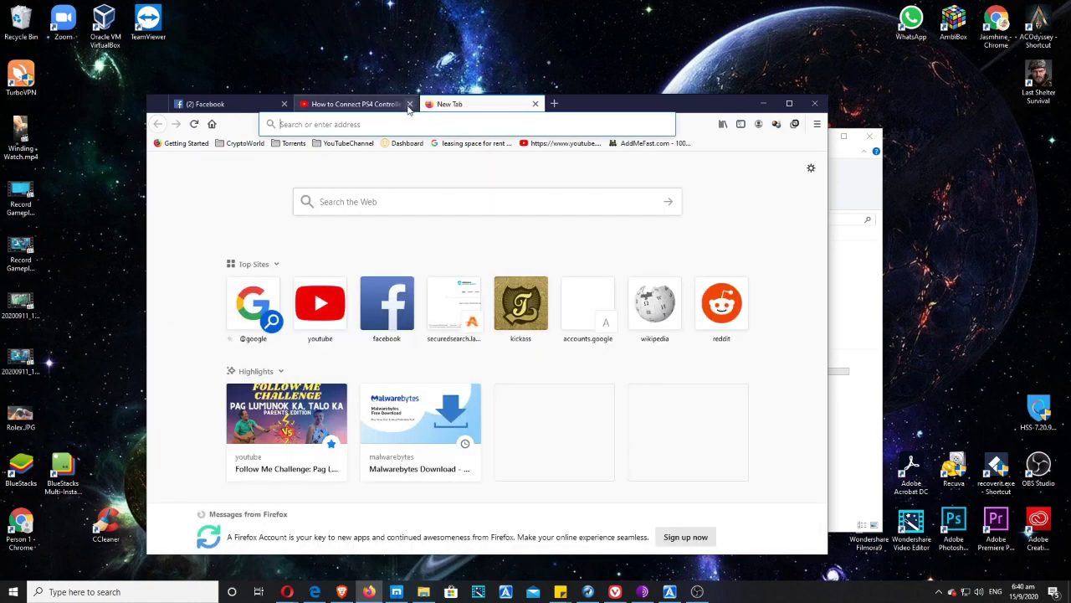
left_click(410, 103)
Step: Search Google for 'treesize' and open the TreeSize Free | JAM Software page
left_click(363, 124)
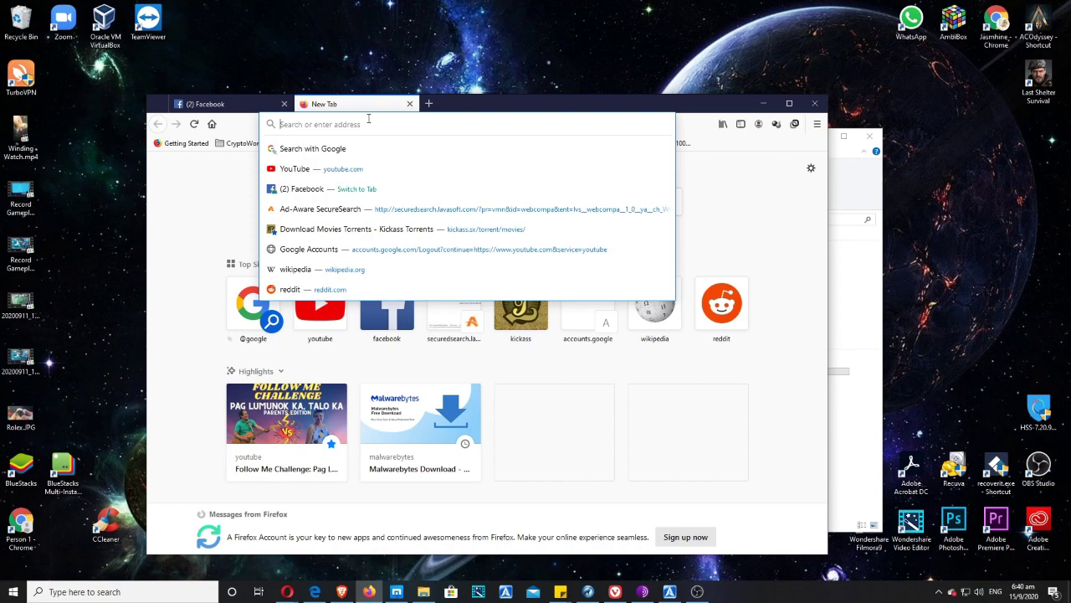
type("google")
key("Return")
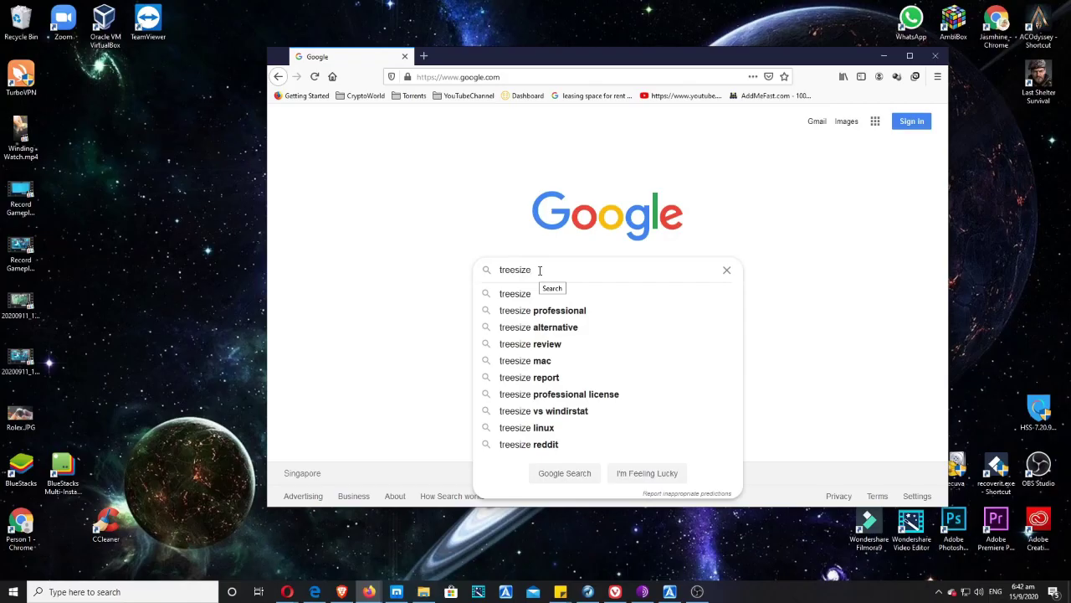
key("Return")
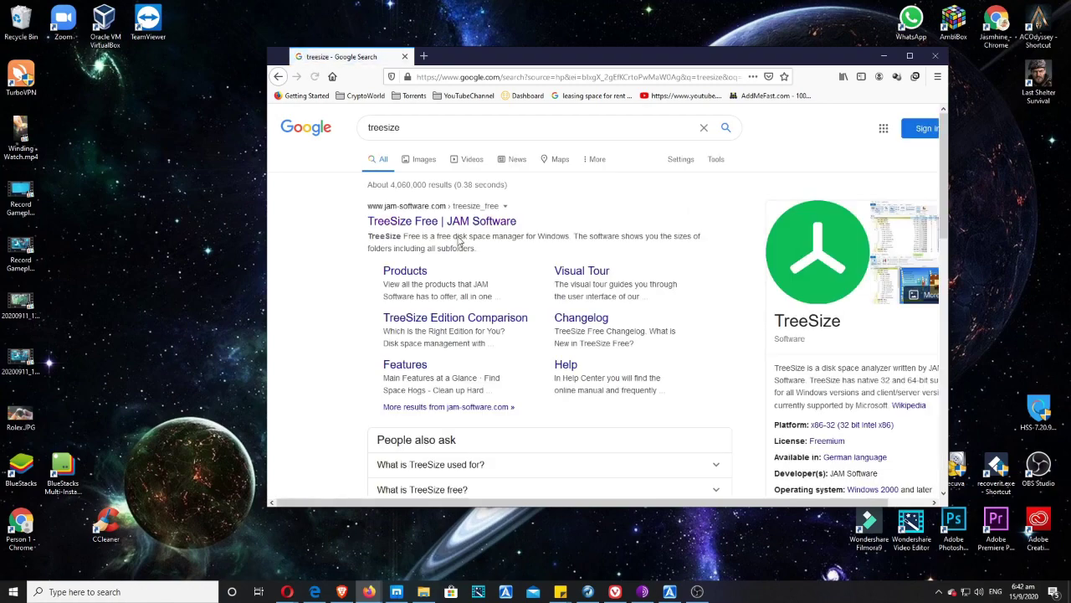
left_click(469, 225)
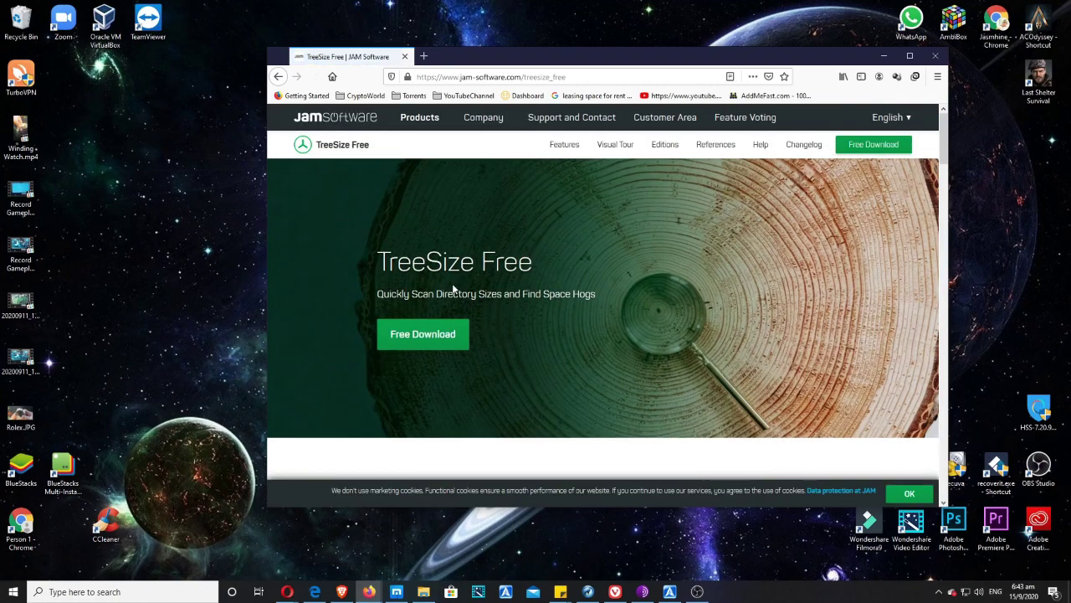
left_click(590, 80)
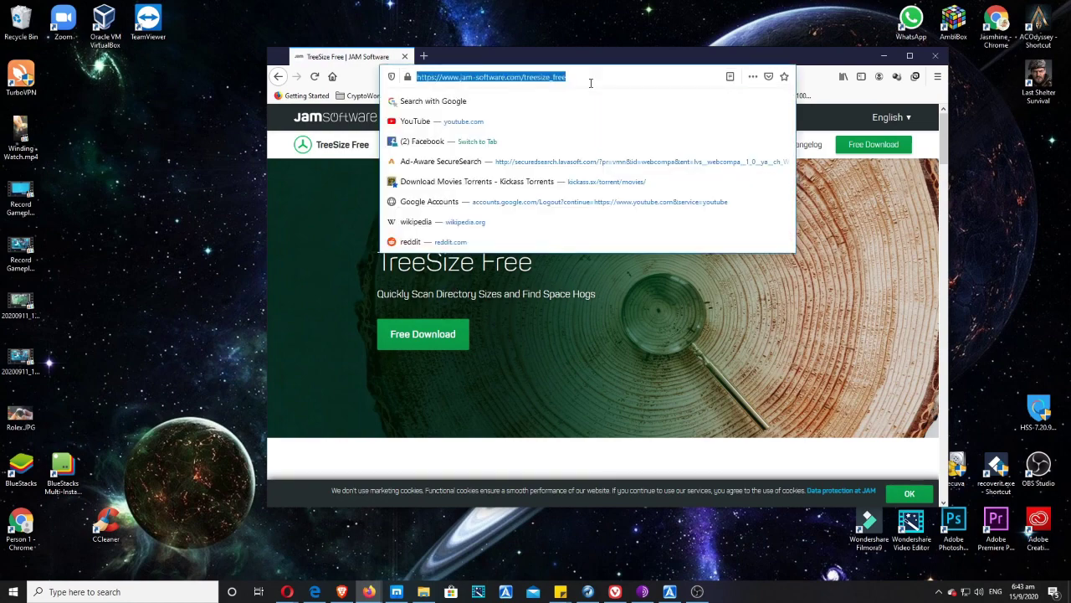
left_click_drag(581, 47, 556, 44)
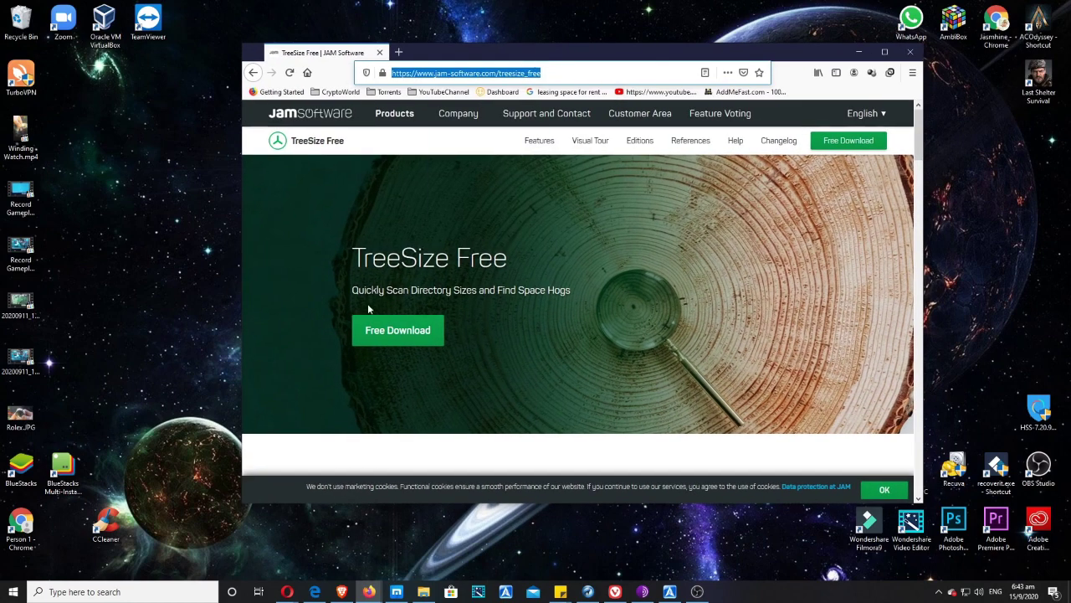
Step: Download the TreeSize Free V4.42 installer via 'other regions', save it, and launch it
left_click(399, 338)
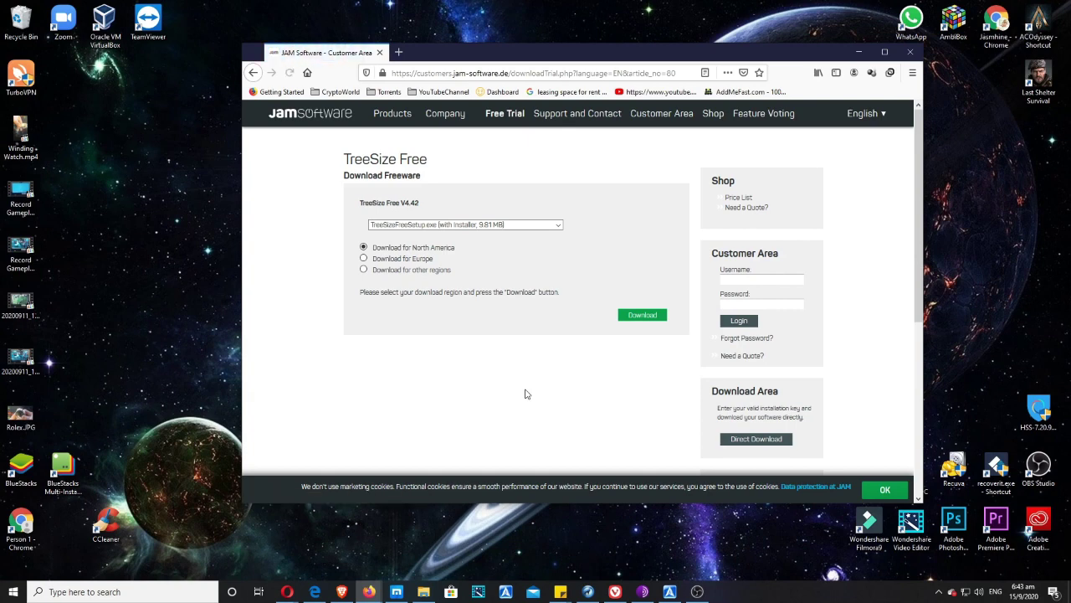
left_click(427, 271)
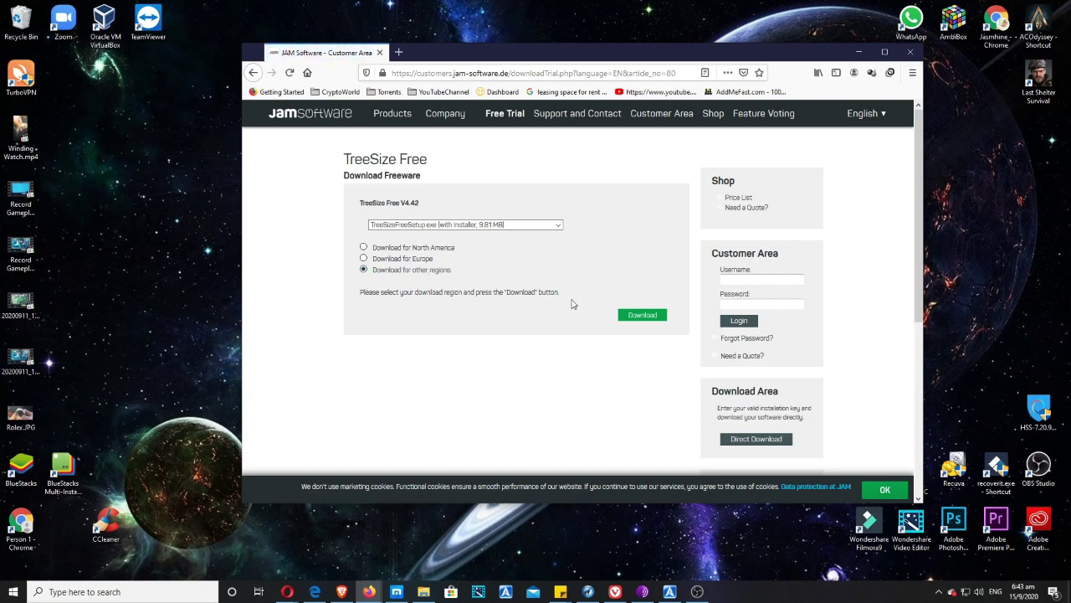
left_click(642, 316)
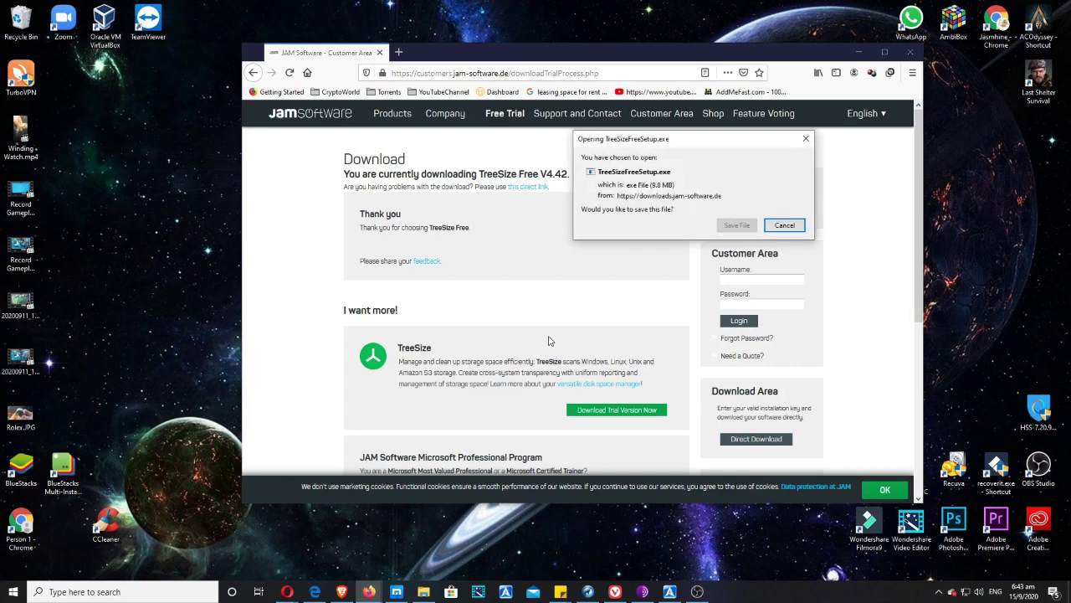
left_click(735, 226)
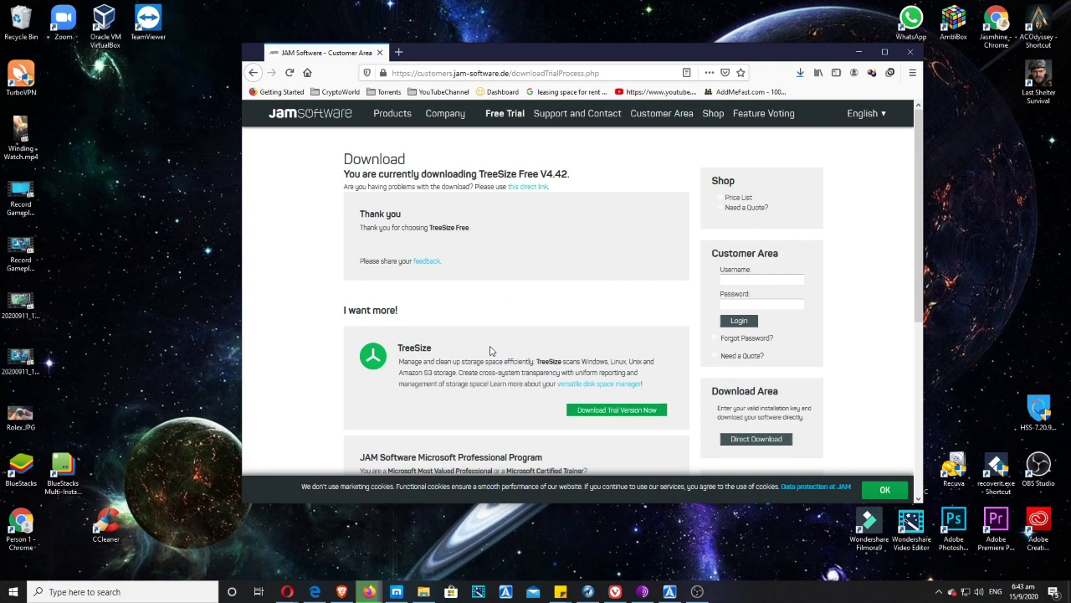
left_click(800, 73)
left_click(789, 104)
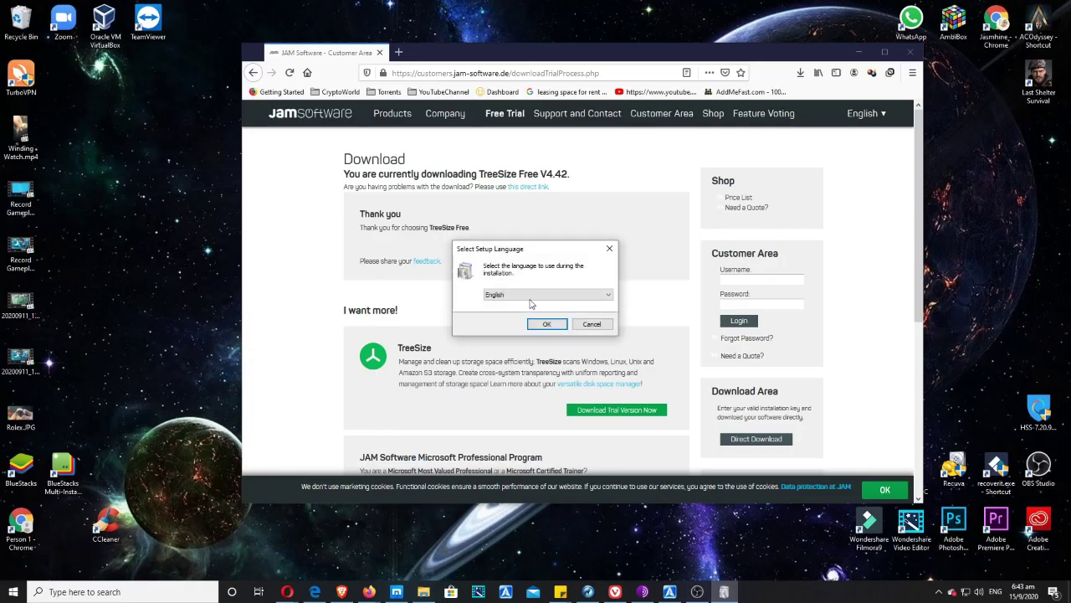
Step: Install TreeSize Free in English with default location and tasks, then minimize Firefox
left_click(548, 323)
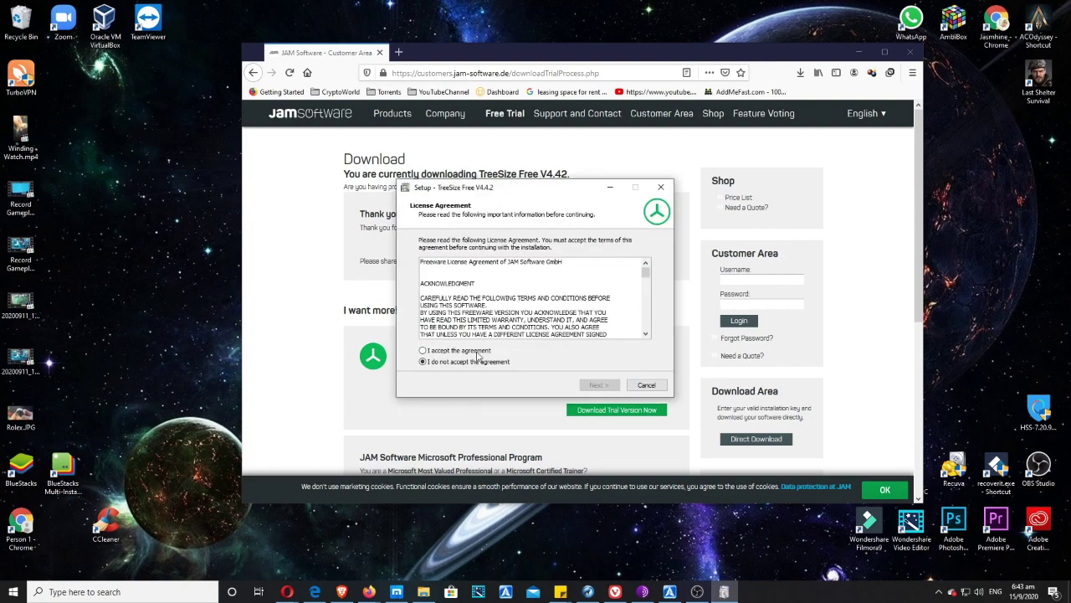
left_click(468, 350)
left_click(599, 385)
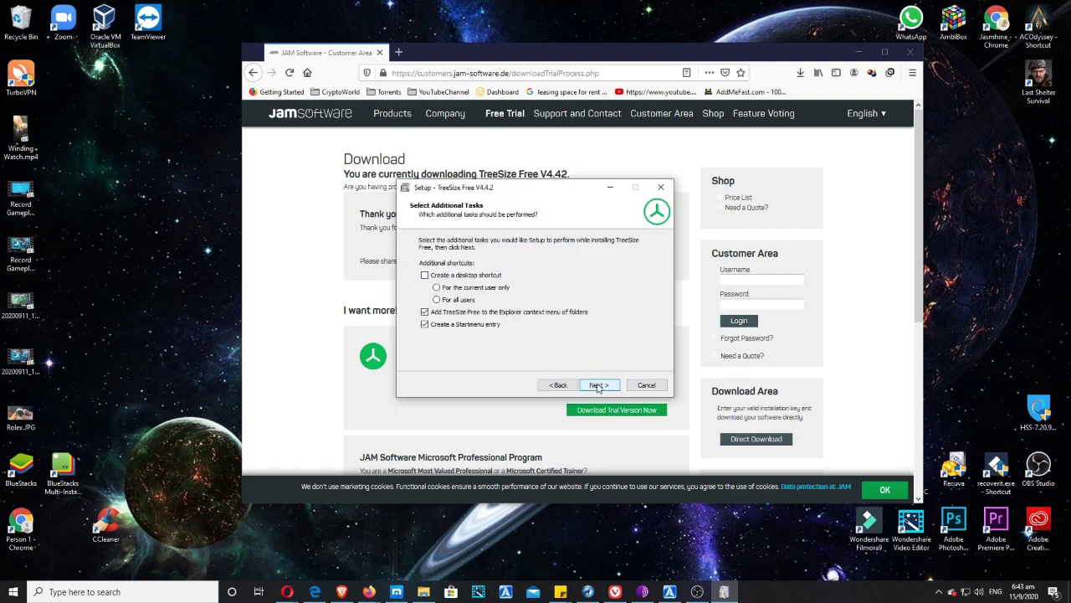
left_click(424, 274)
left_click(599, 385)
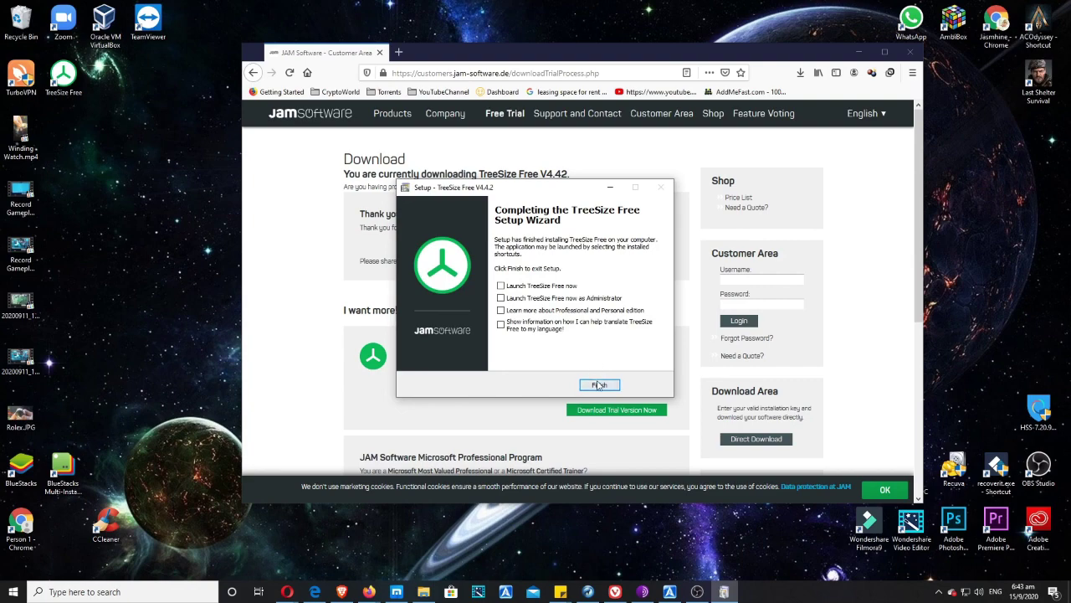
left_click(600, 385)
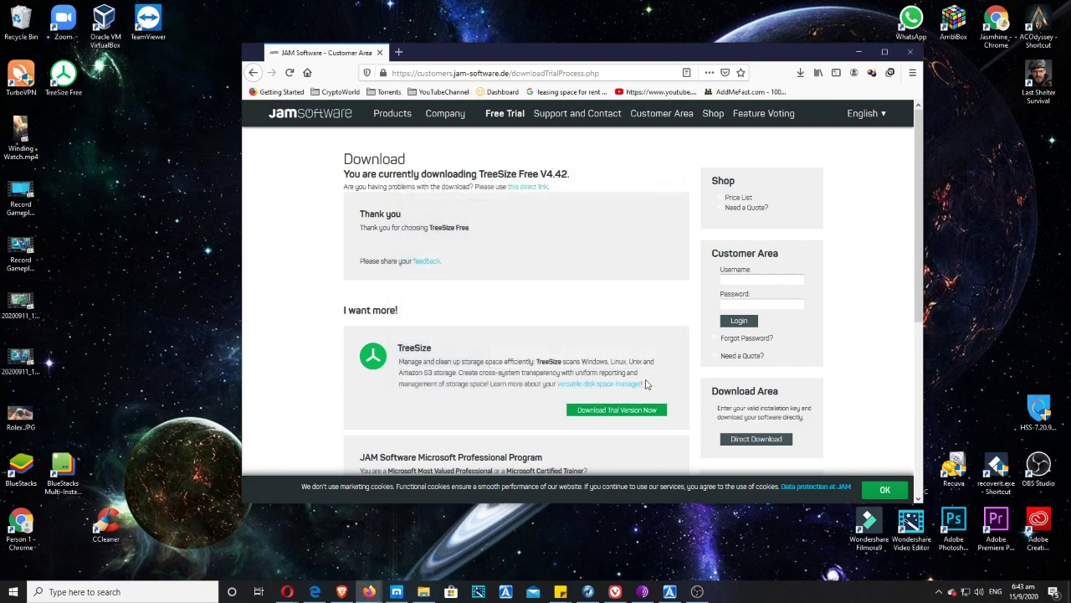
left_click(859, 52)
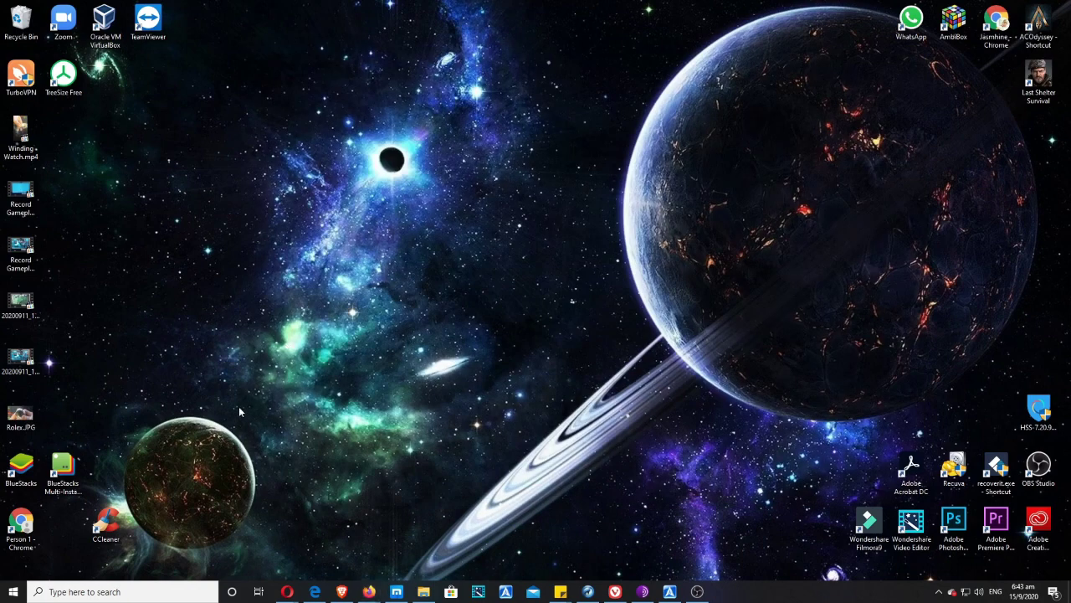
Step: Launch TreeSize Free and start a non-admin scan of Local Disk (C:)
double_click(64, 77)
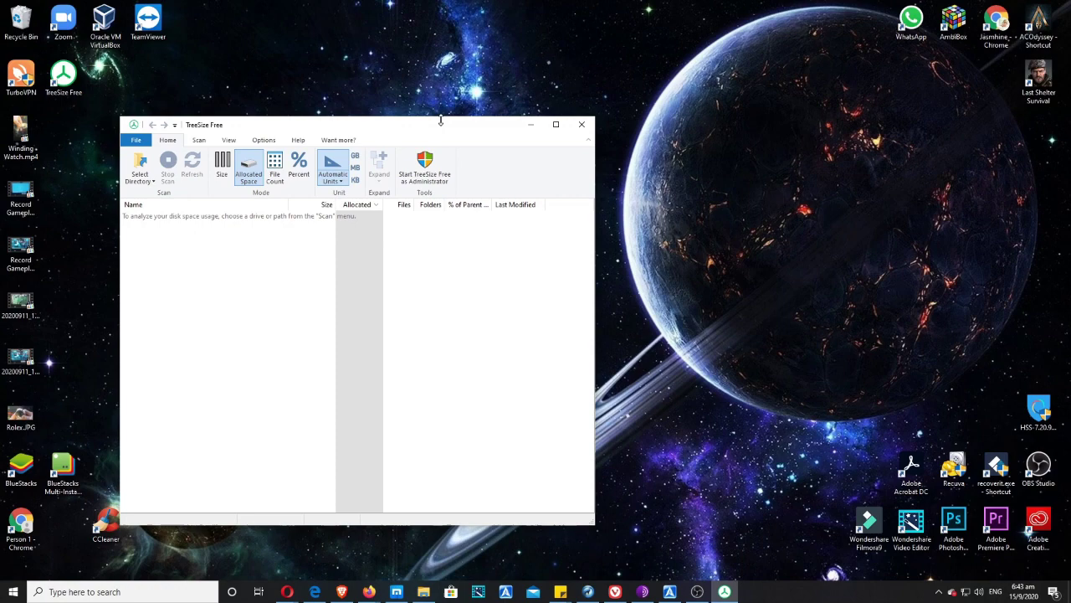
left_click_drag(436, 126, 612, 121)
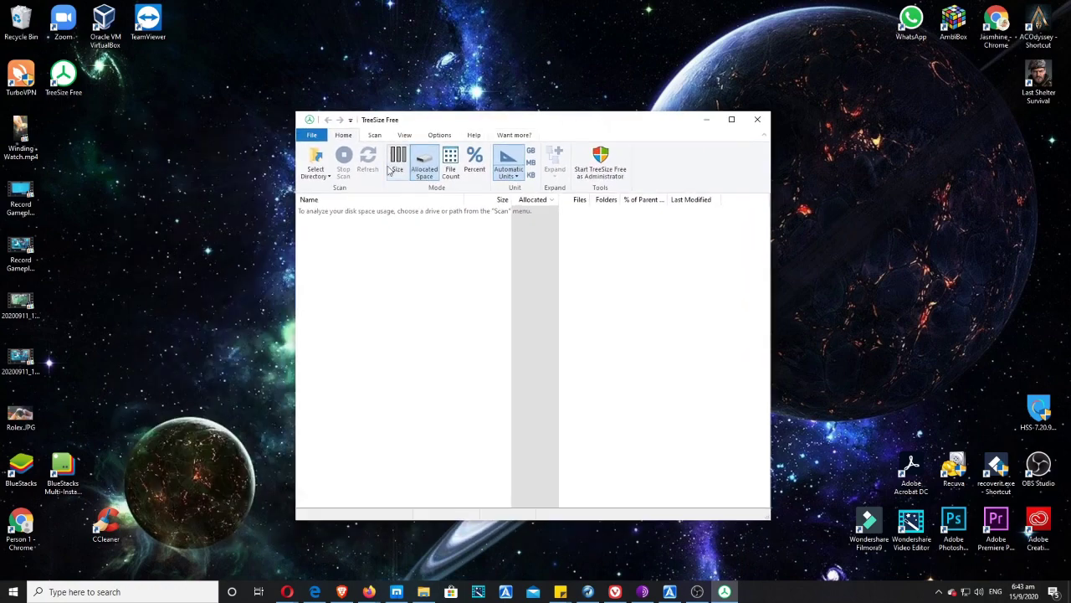
left_click(376, 136)
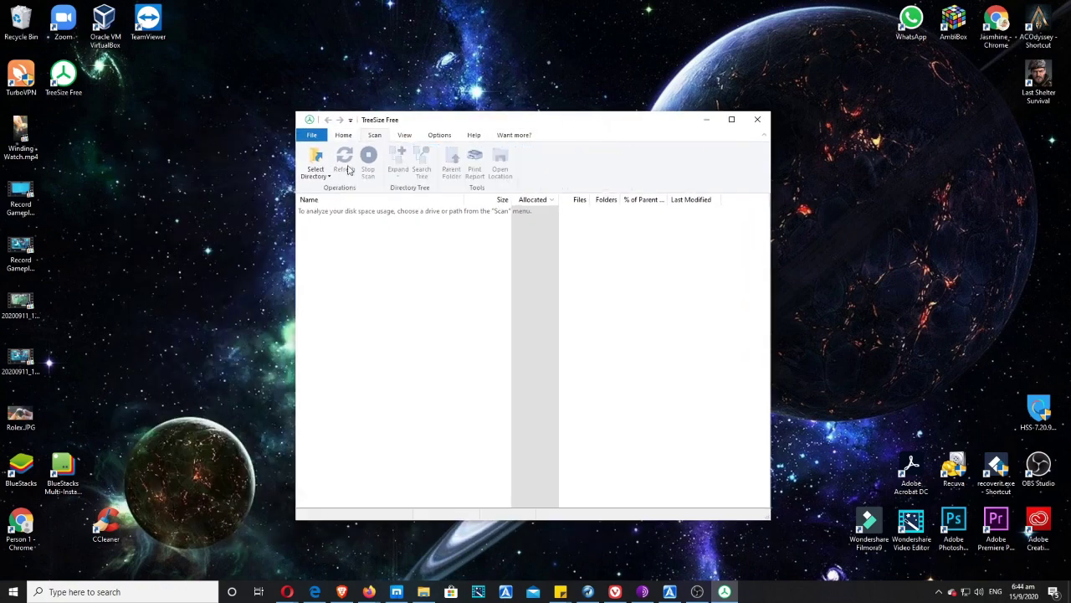
left_click(312, 171)
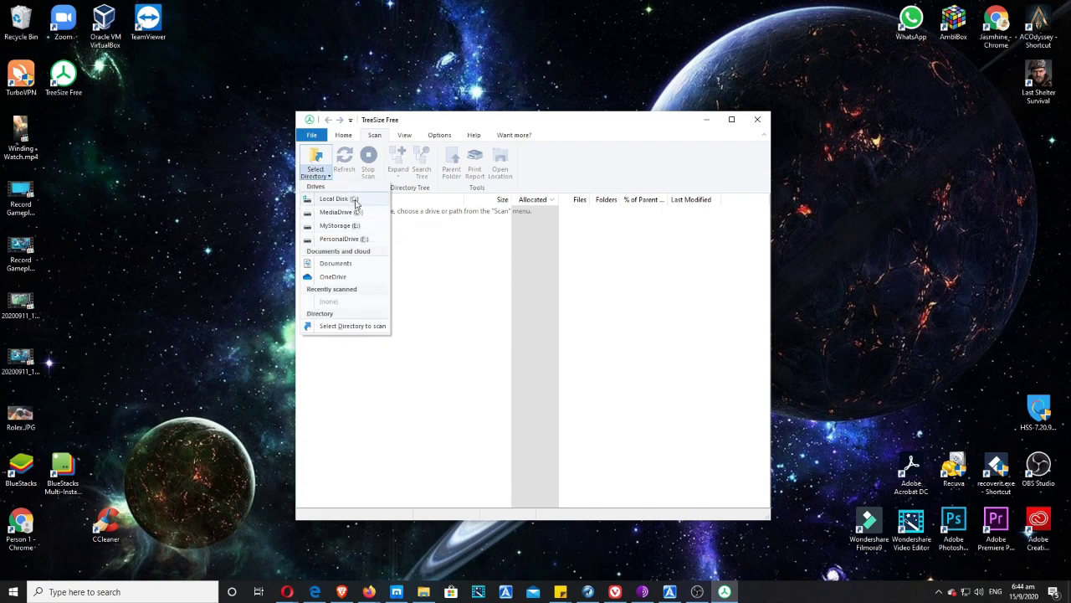
left_click(355, 201)
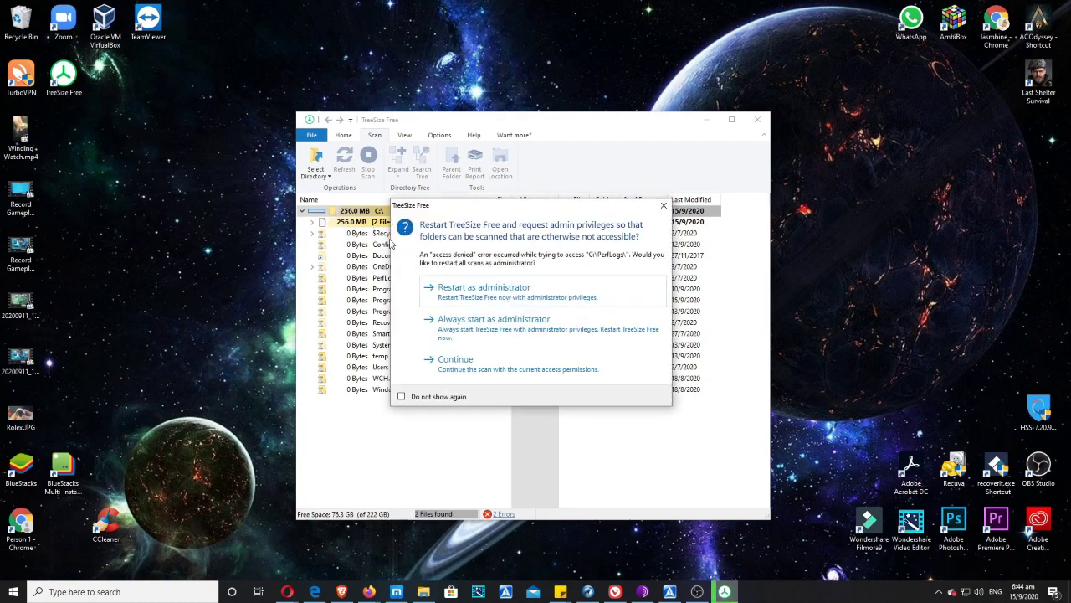
left_click(456, 359)
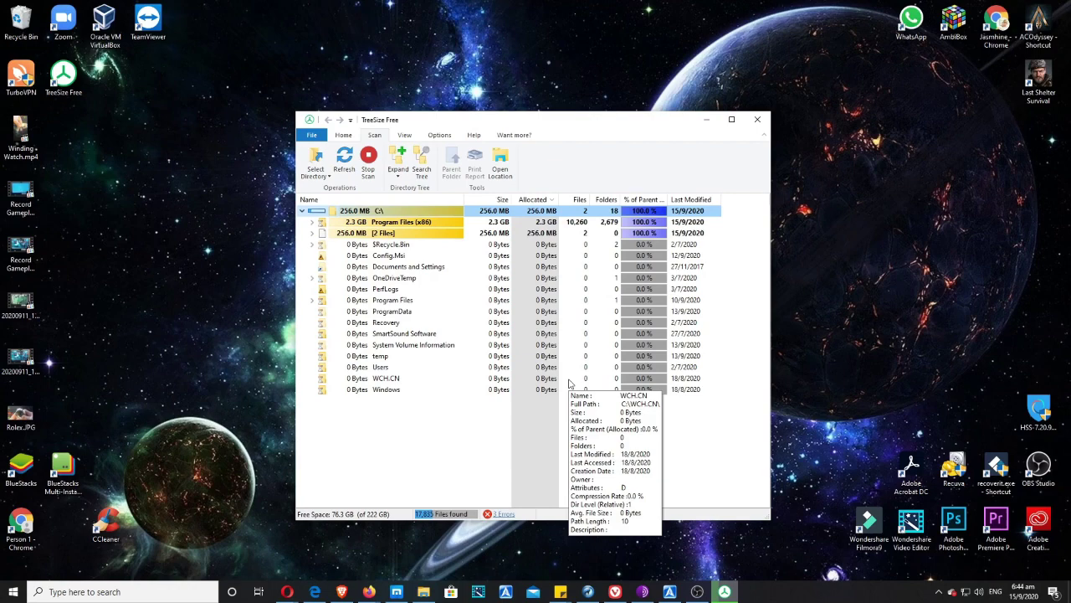
Step: Let the C: scan finish at 135.2 GB and minimize Explorer to see Users at 88.4 GB
left_click_drag(490, 121, 425, 51)
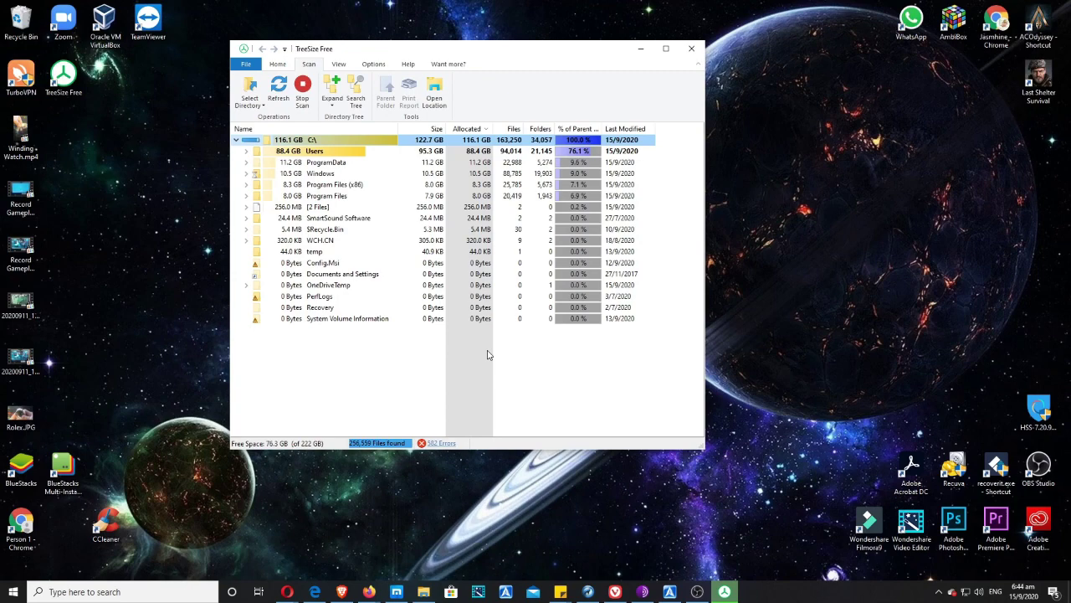
left_click(423, 592)
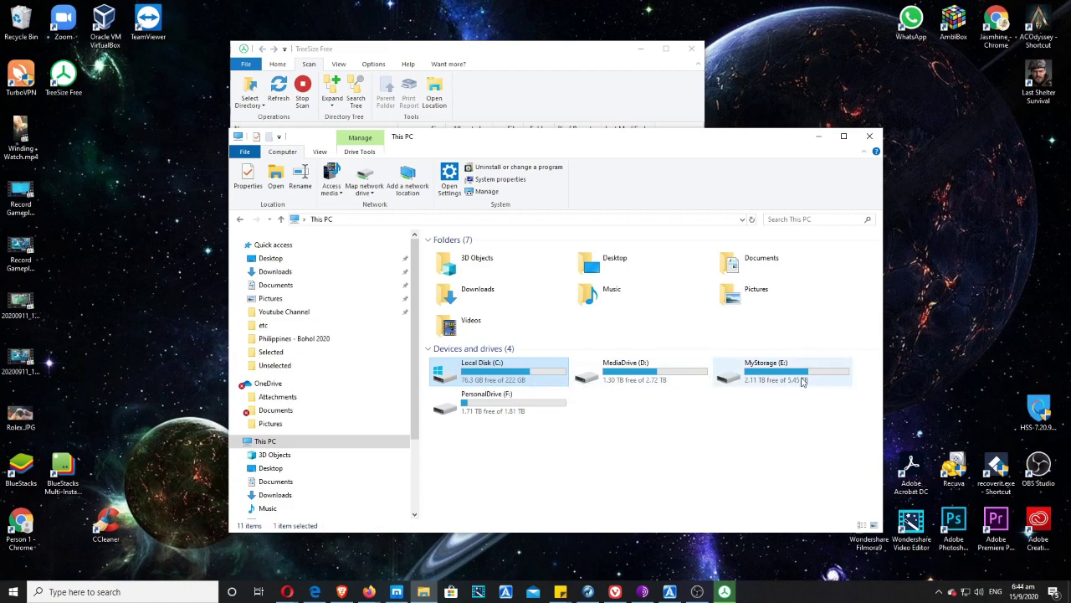
left_click(819, 136)
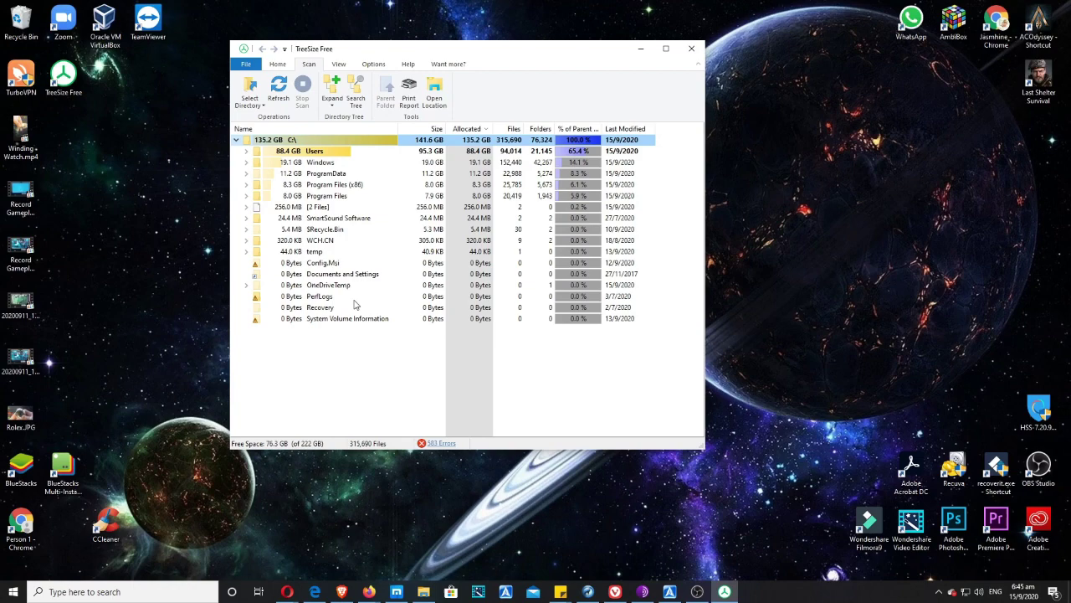
Step: Expand Users, the profile folder and Downloads (26.5 GB), then right-click the Hotspot Shield row
left_click(247, 152)
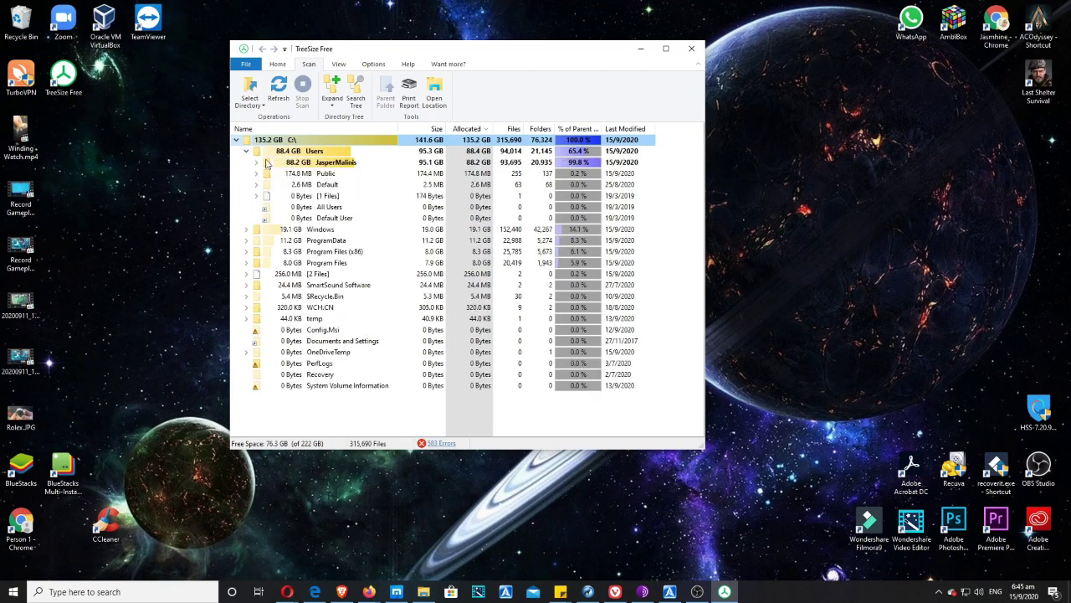
left_click(257, 162)
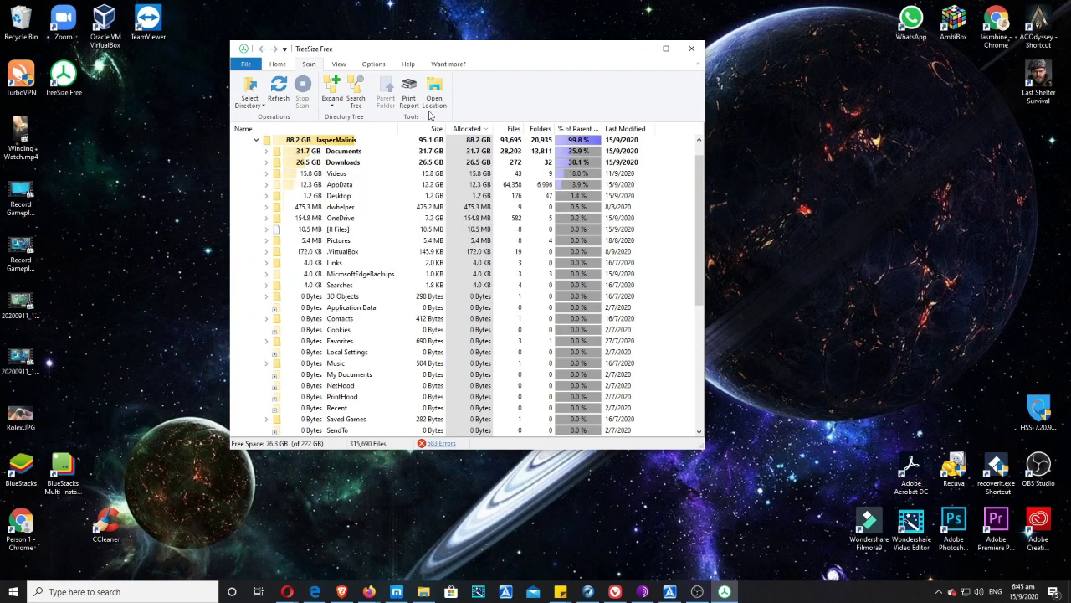
left_click_drag(448, 52, 481, 100)
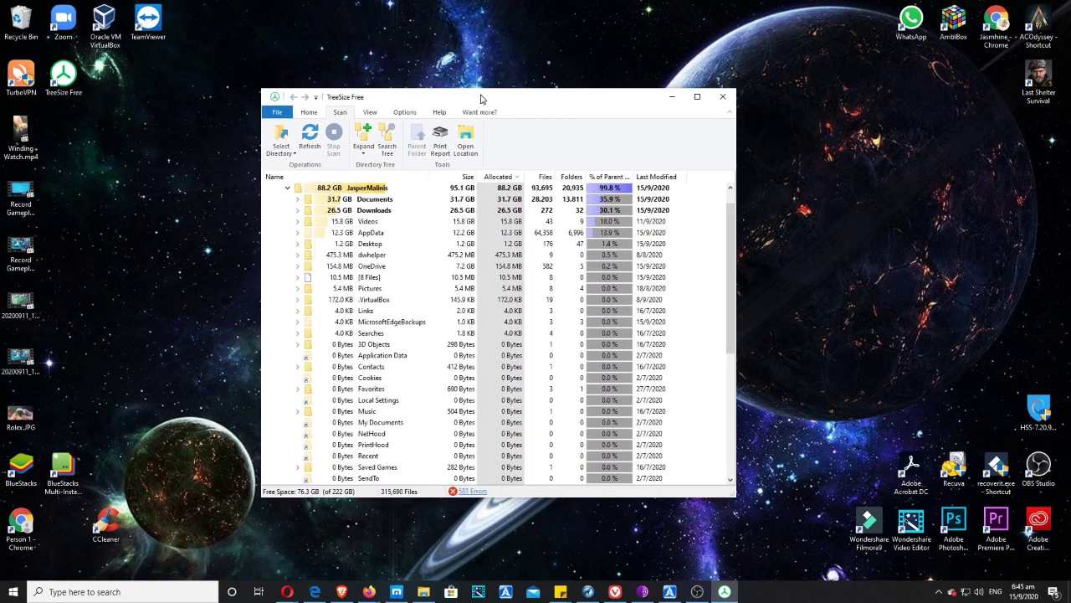
left_click(298, 210)
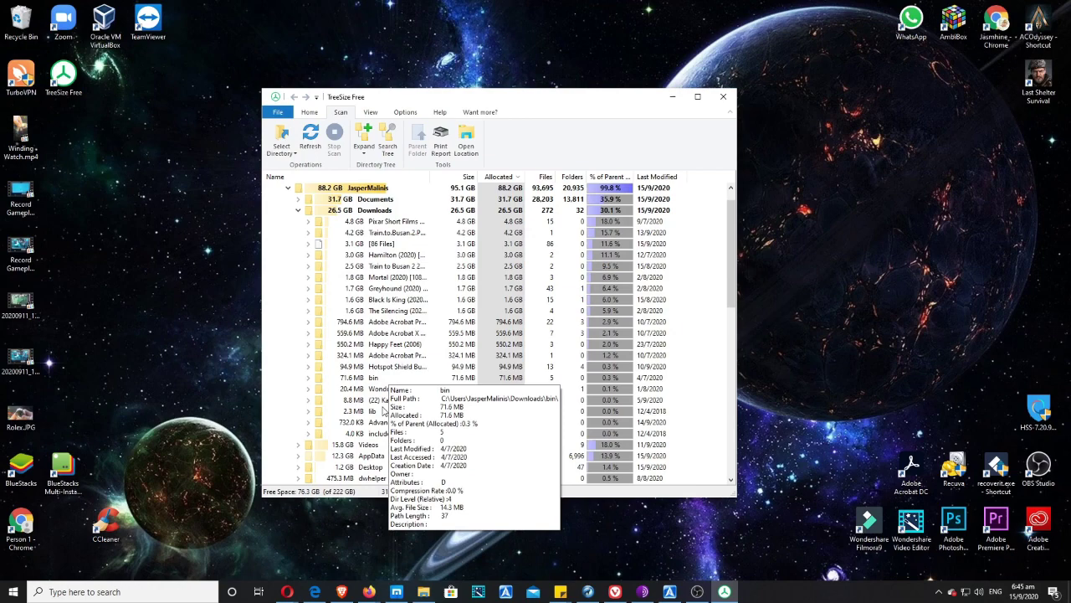
right_click(391, 368)
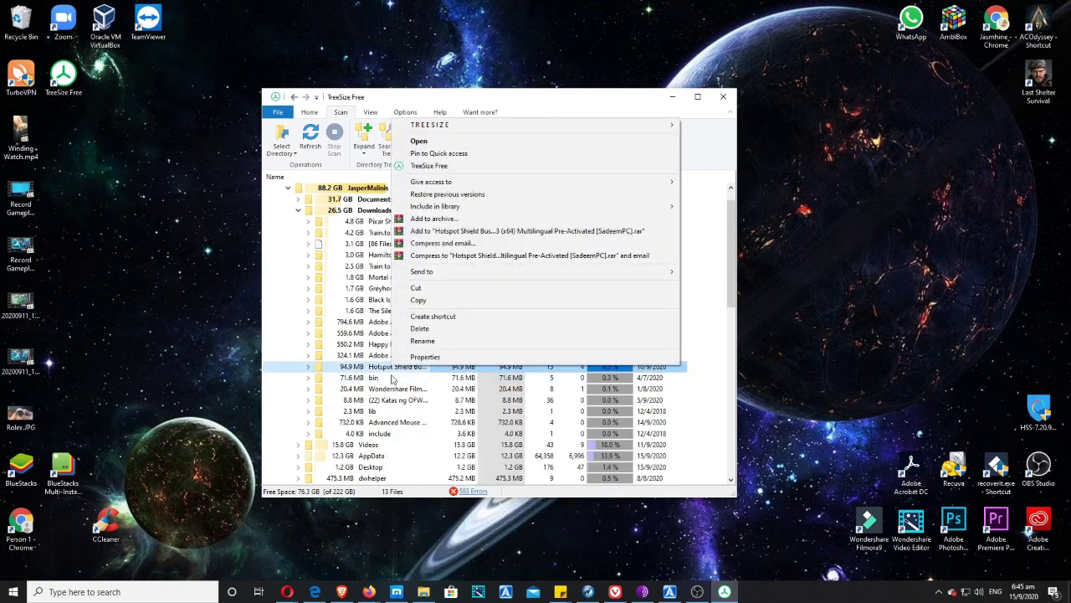
Step: Place File Explorer beside TreeSize and open the Downloads folder in Explorer
left_click(423, 586)
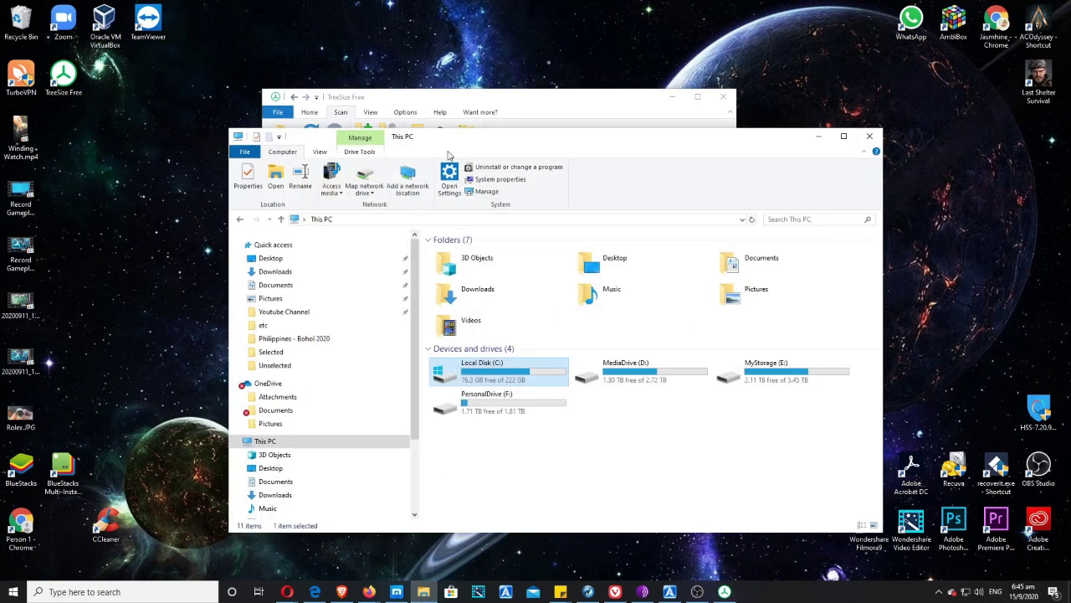
left_click_drag(490, 131, 673, 208)
left_click_drag(469, 92, 267, 31)
left_click(546, 428)
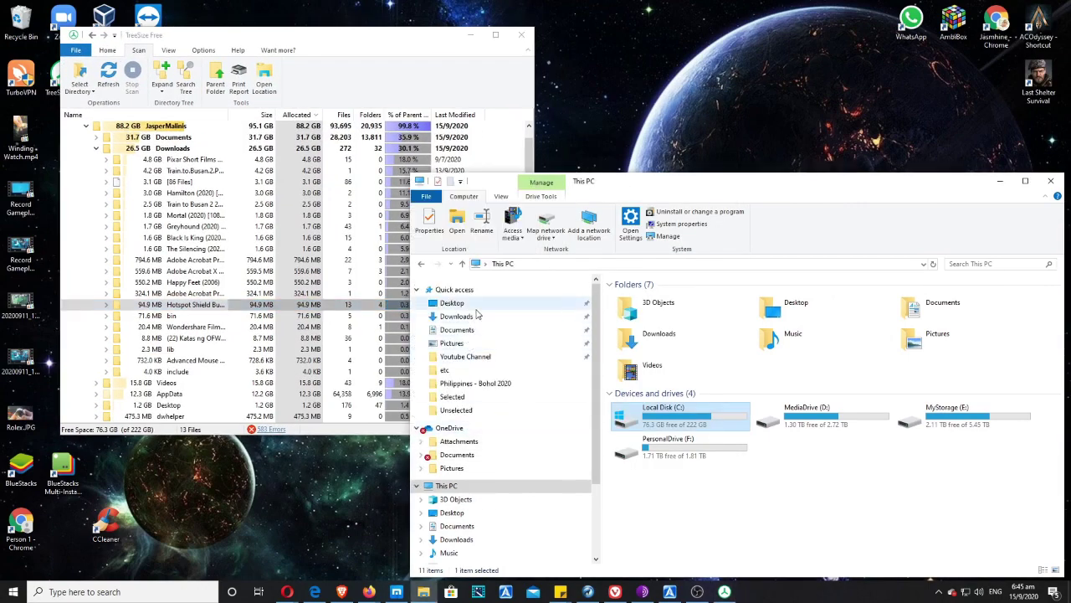
left_click(482, 319)
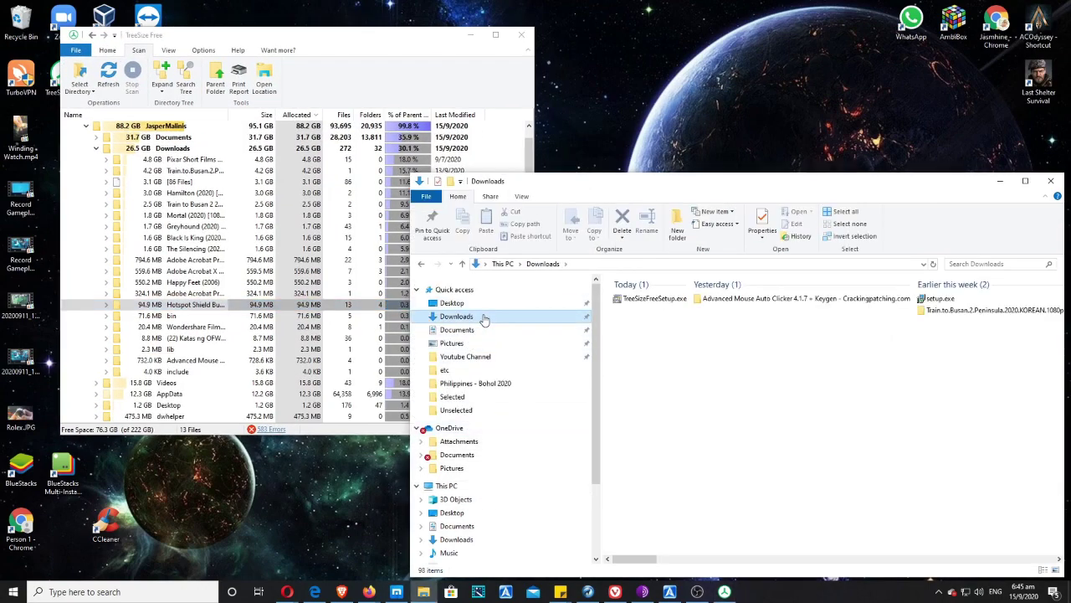
Step: Browse the 98 Downloads items, select them all with Ctrl+A, then clear the selection
right_click(702, 359)
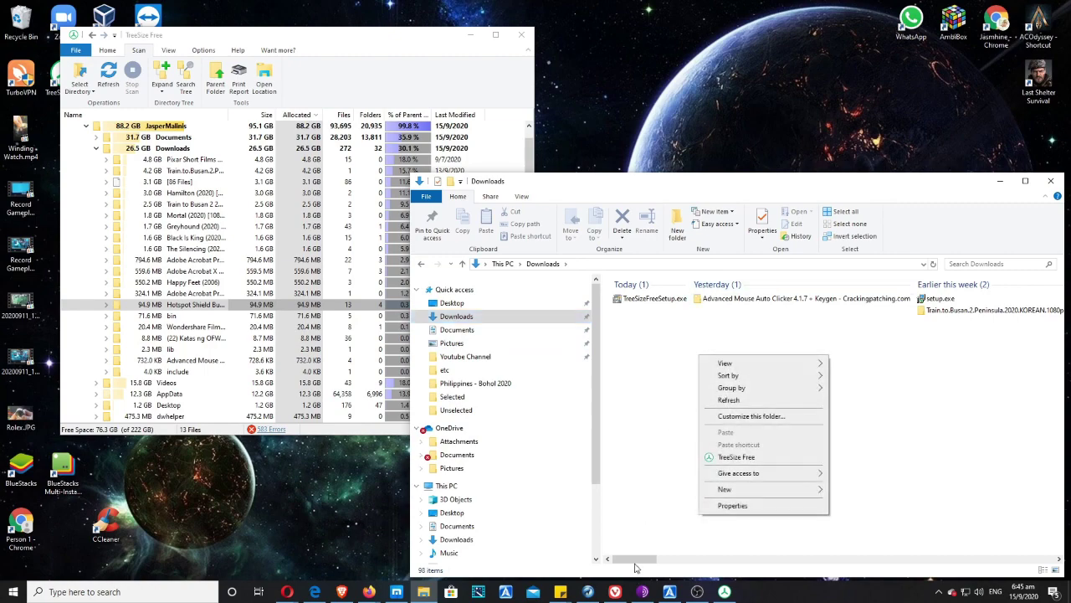
mouse_move(636, 560)
left_mouse_down()
mouse_move(862, 568)
mouse_move(876, 595)
mouse_move(812, 559)
left_mouse_up()
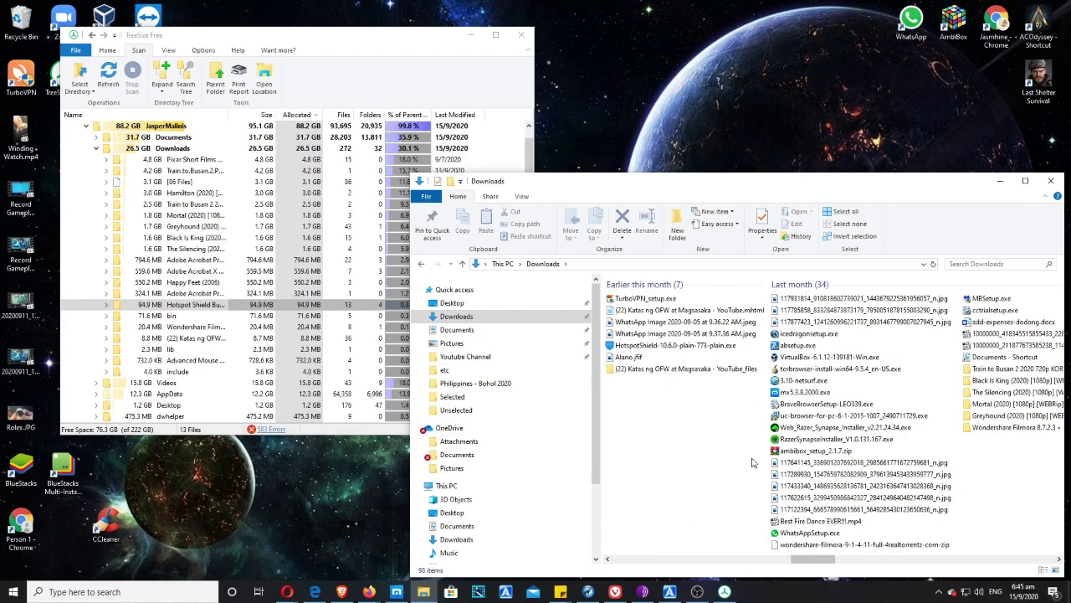
left_click(628, 358)
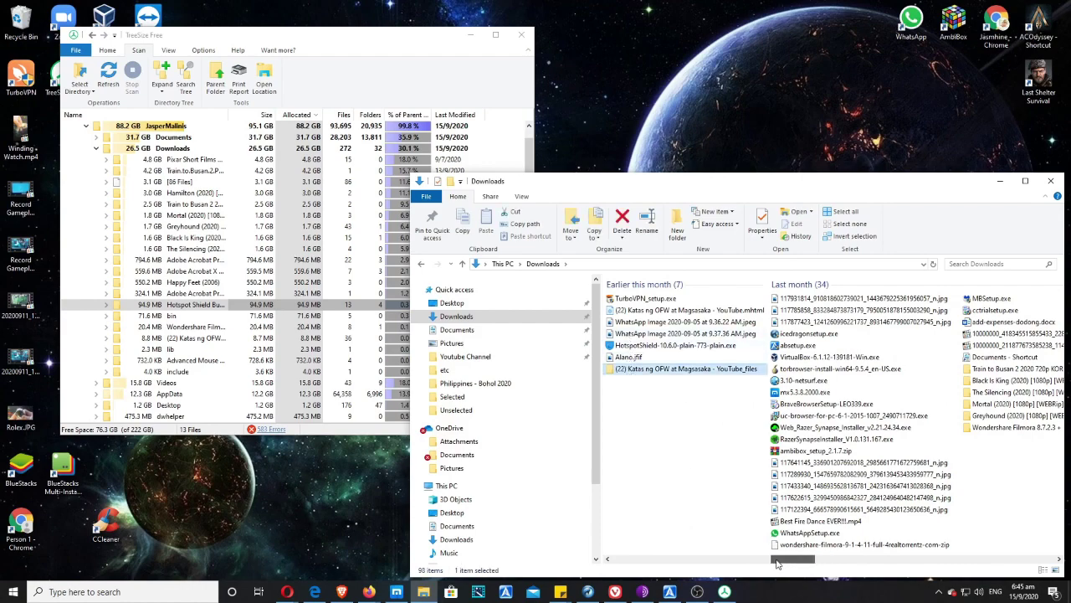
mouse_move(812, 559)
left_mouse_down()
mouse_move(663, 560)
mouse_move(883, 559)
left_mouse_up()
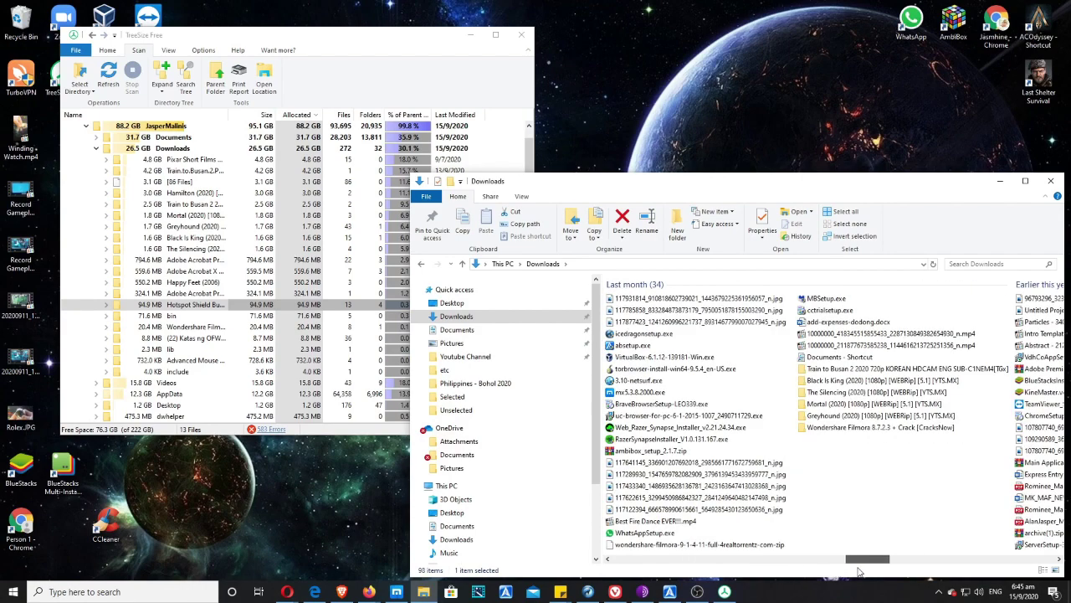
key("ctrl+a")
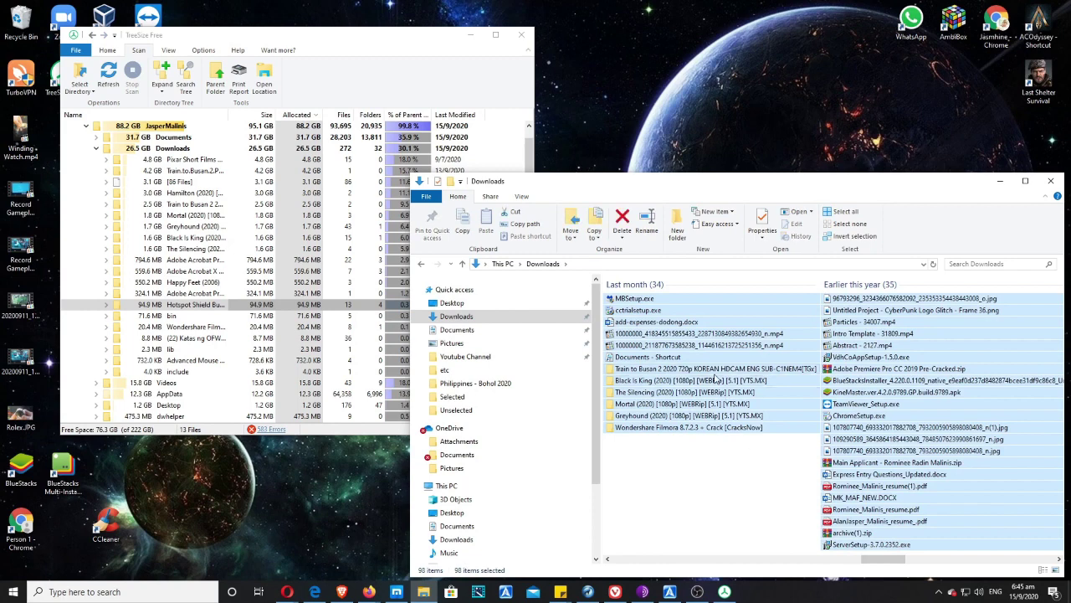
right_click(715, 378)
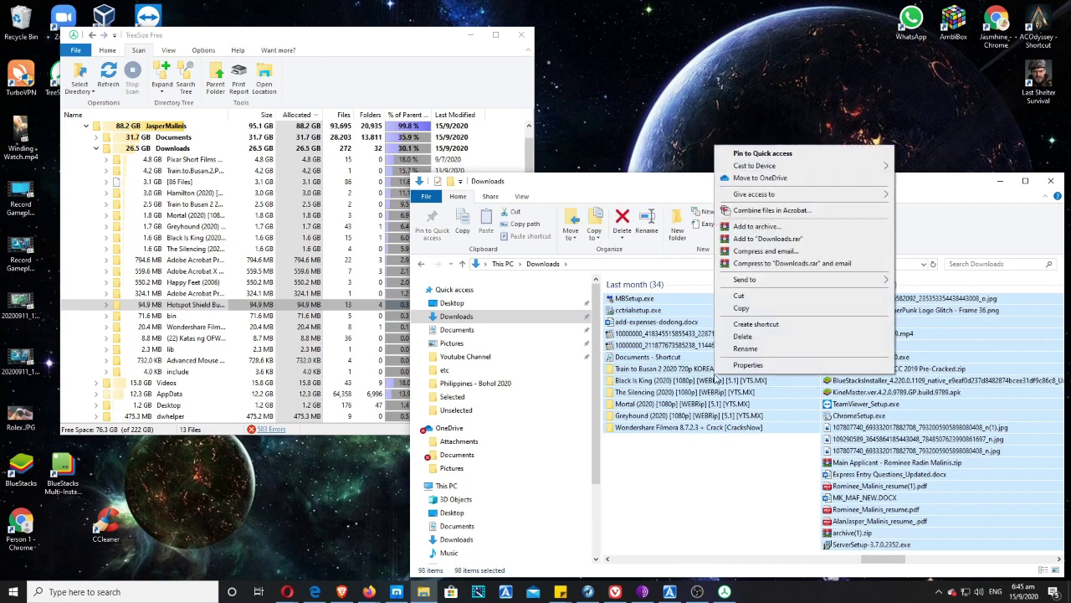
left_click(701, 466)
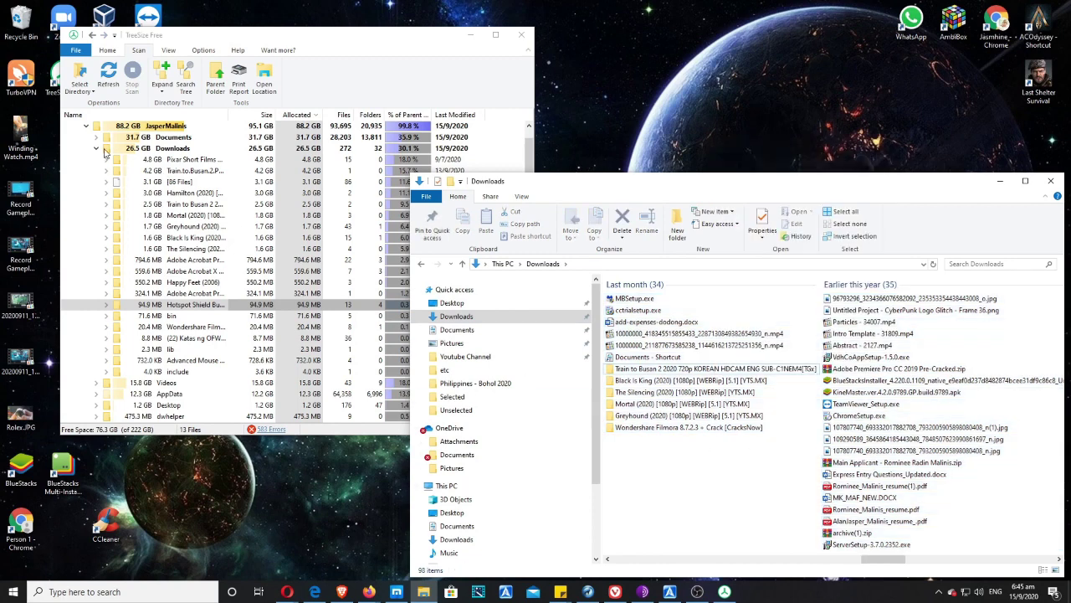
Step: Expand Documents to select the 31.6 GB Wondershare Filmora 9 folder, and open Documents in Explorer
left_click(97, 148)
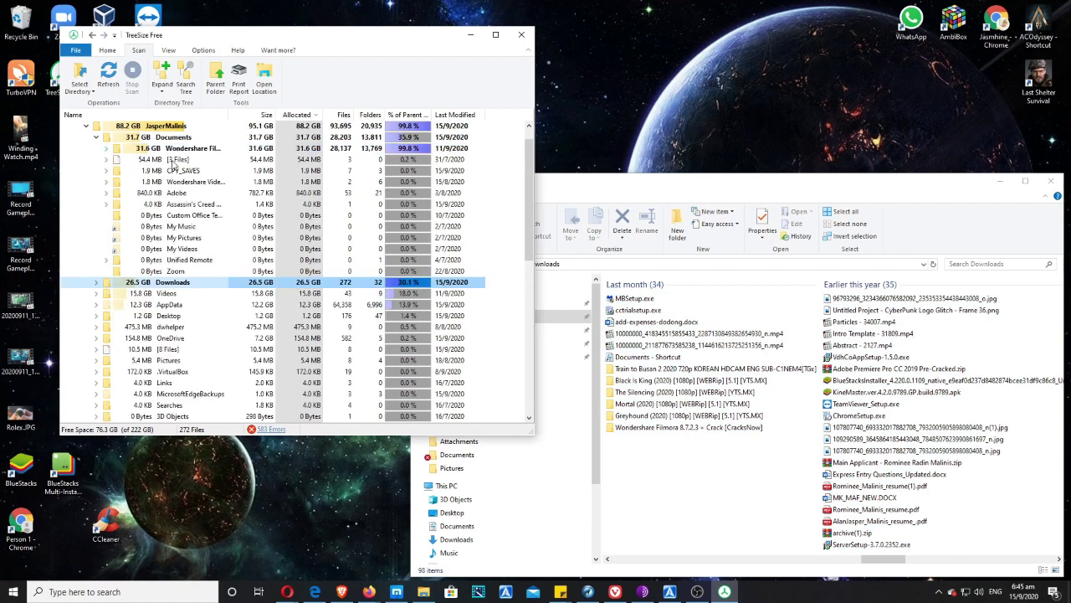
left_click(180, 151)
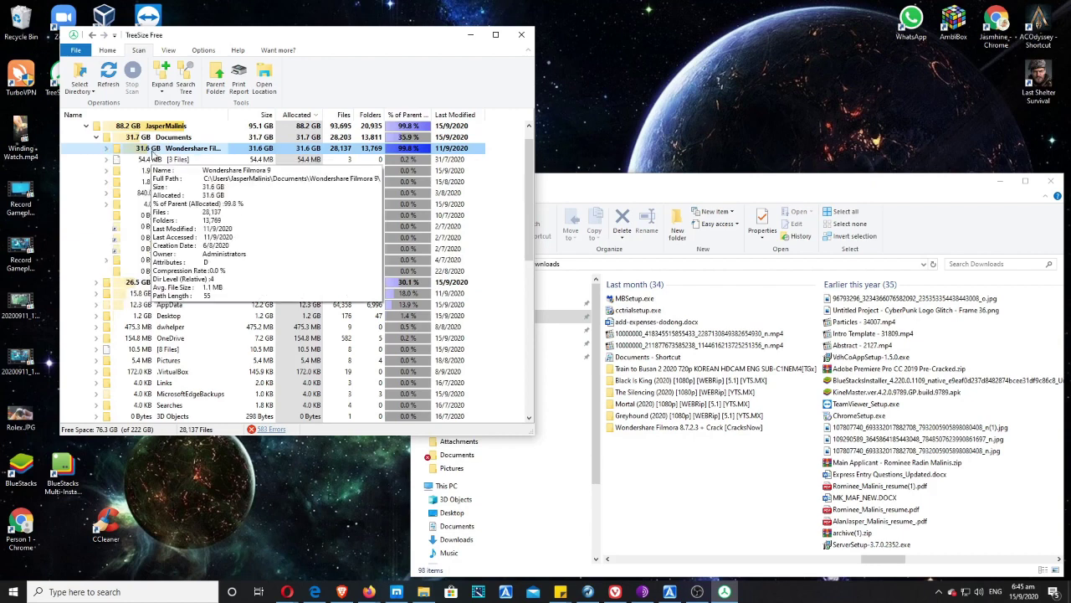
left_click(656, 498)
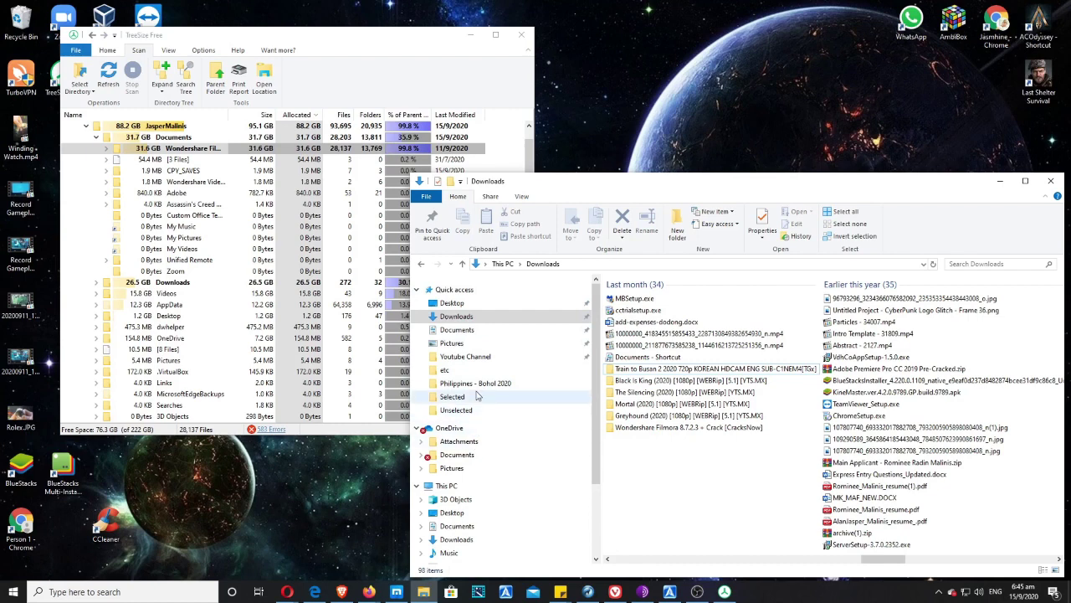
left_click(482, 330)
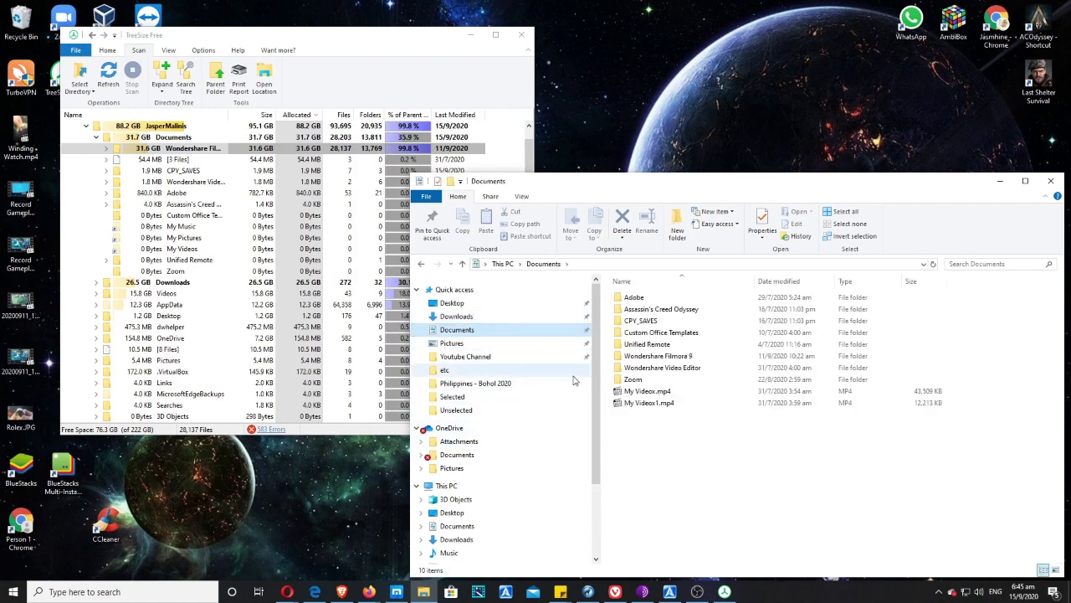
mouse_move(662, 368)
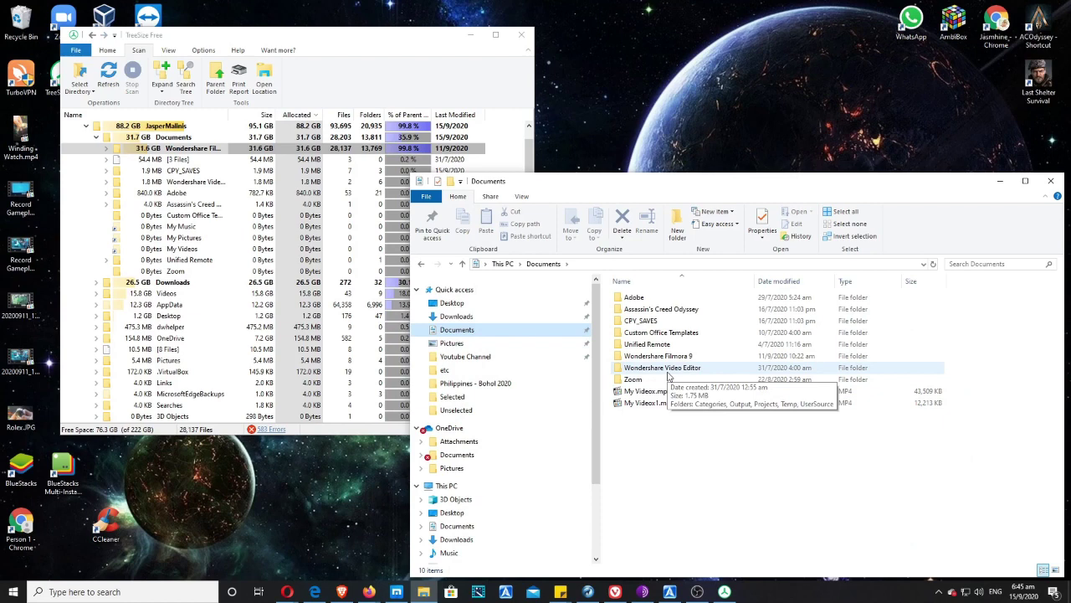
Step: Confirm in Properties that Wondershare Filmora 9 holds about 31.5 GB, then open the folder
double_click(658, 355)
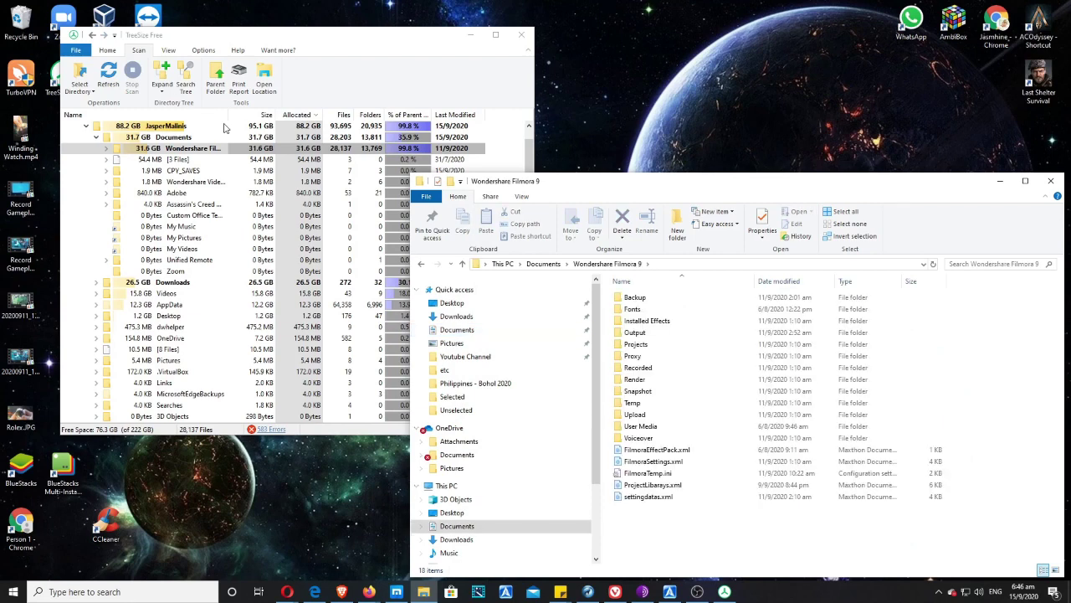
left_click(252, 148)
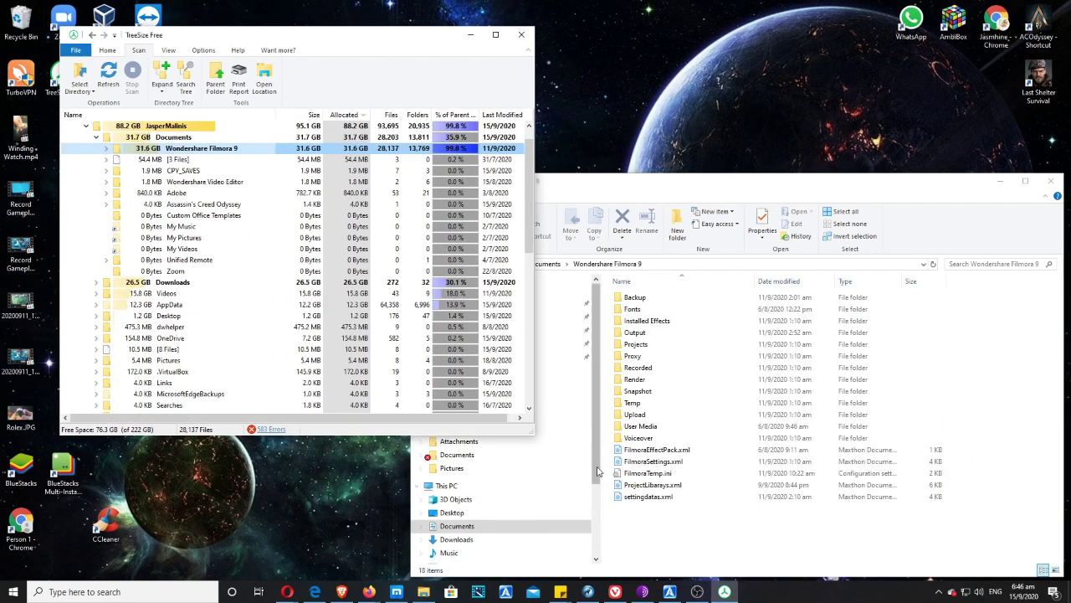
left_click(717, 545)
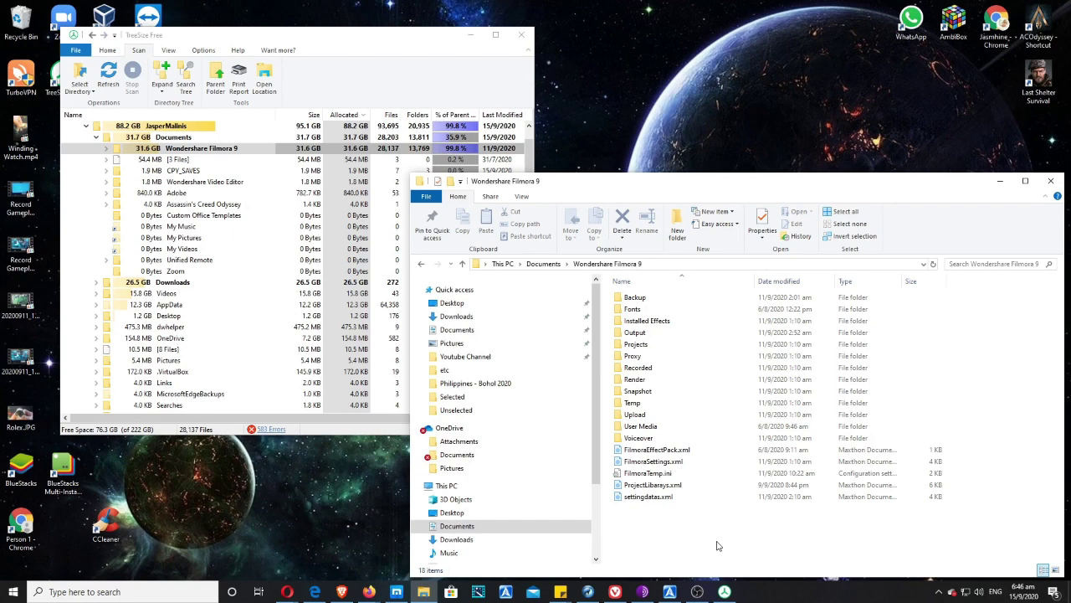
left_click(544, 264)
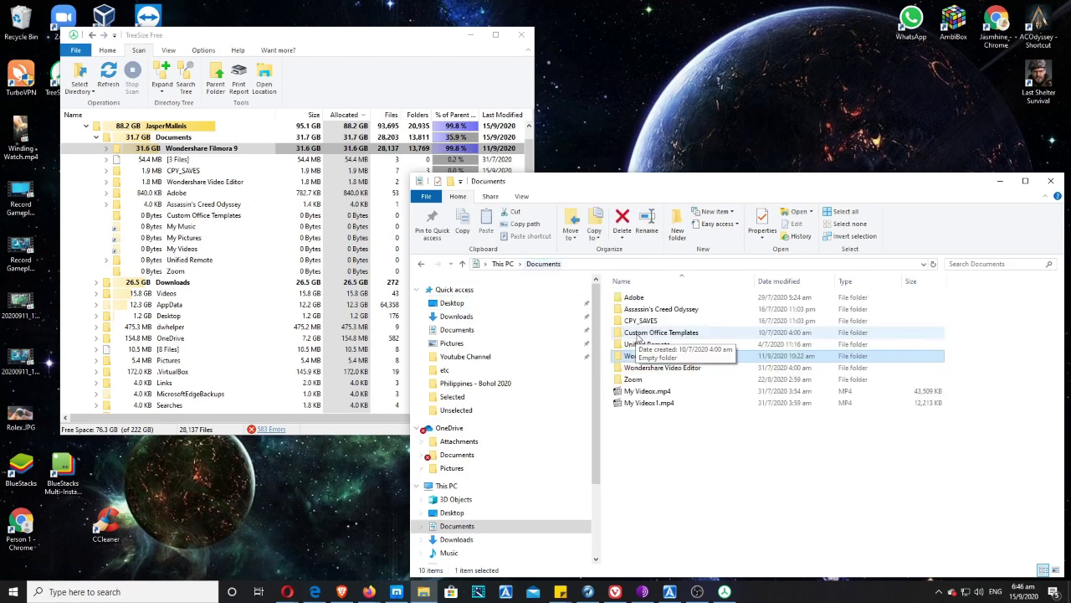
right_click(649, 356)
left_click(675, 349)
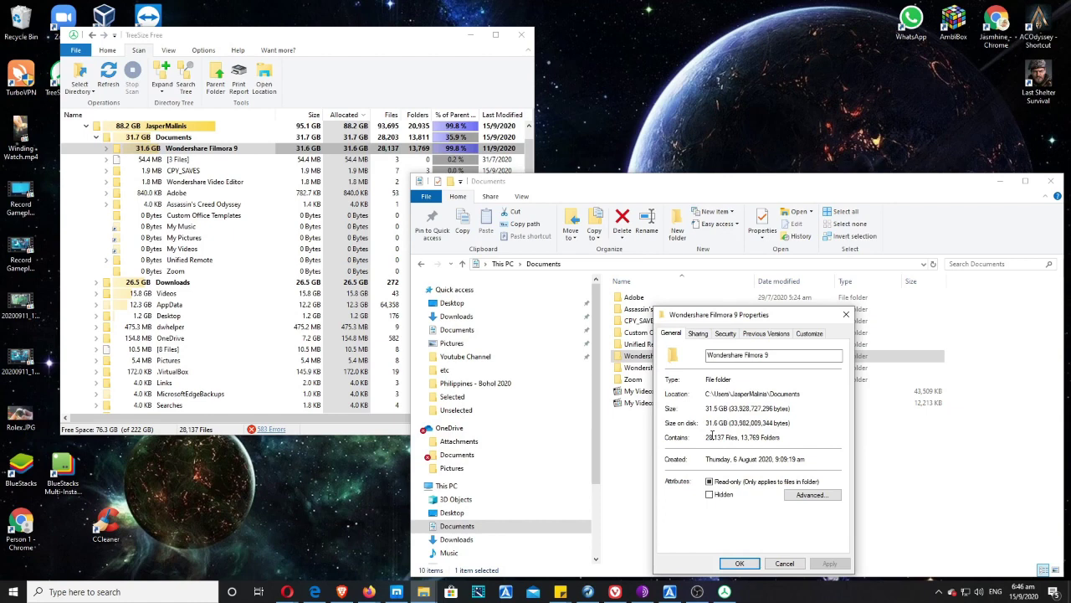
left_click(846, 315)
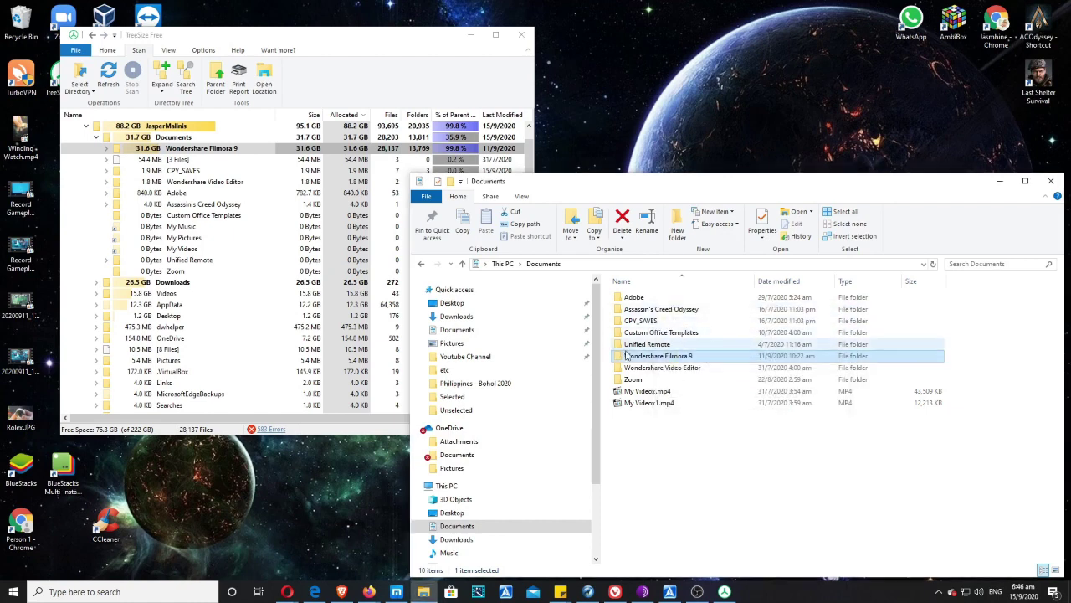
double_click(632, 357)
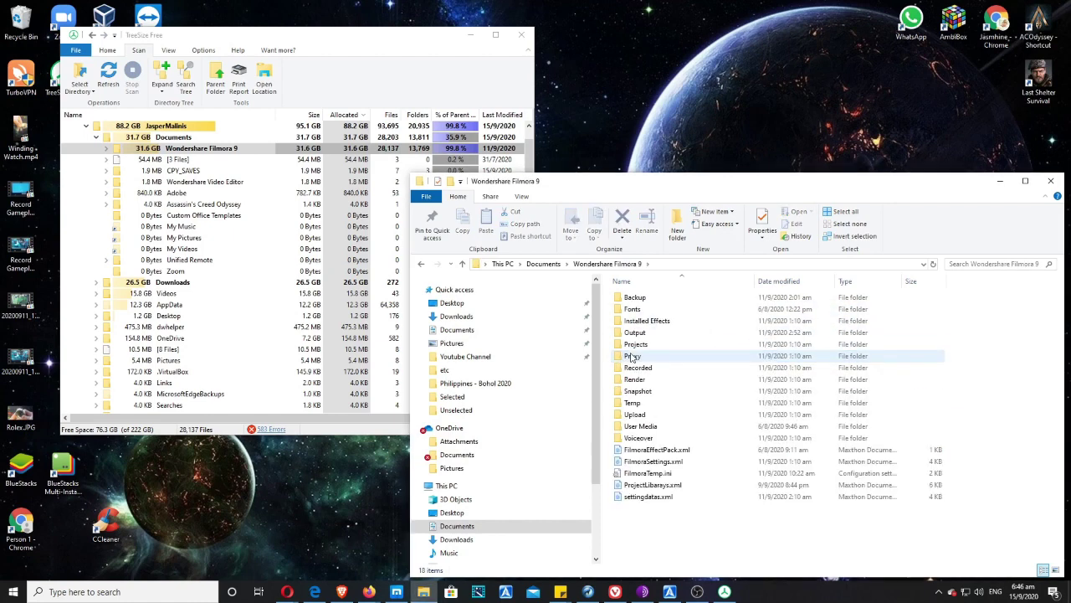
mouse_move(633, 355)
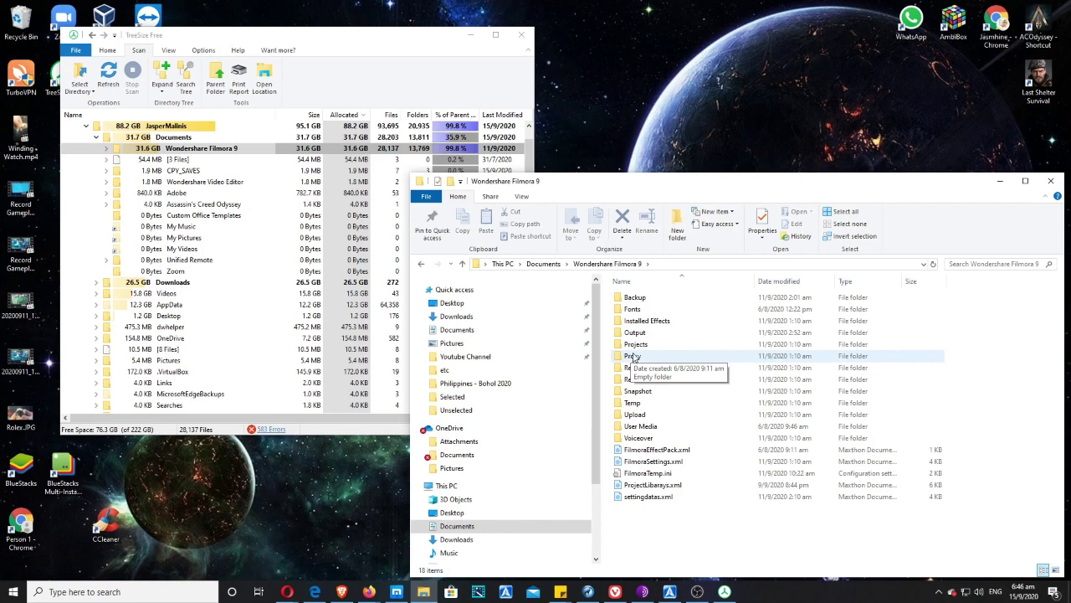
Step: Check the Installed Effects folder's properties, showing 16.0 GB
left_click(106, 149)
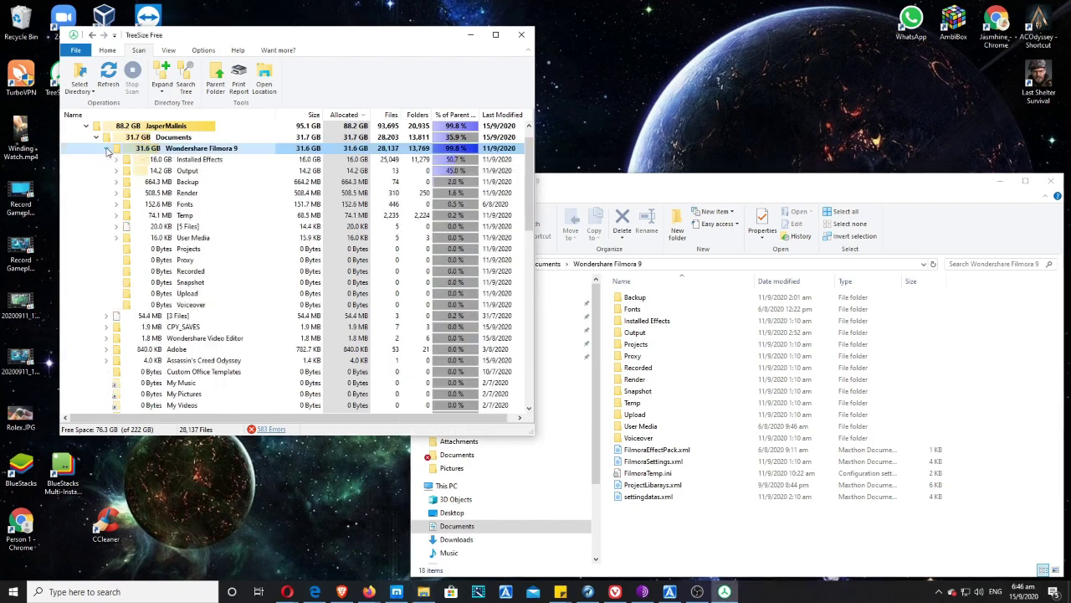
left_click(209, 160)
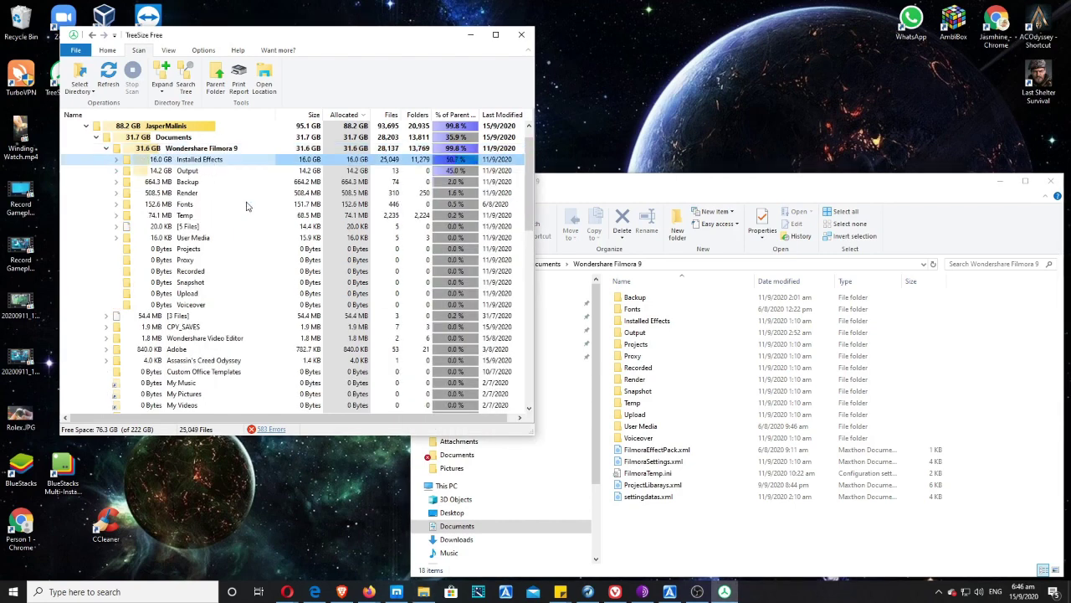
left_click(661, 323)
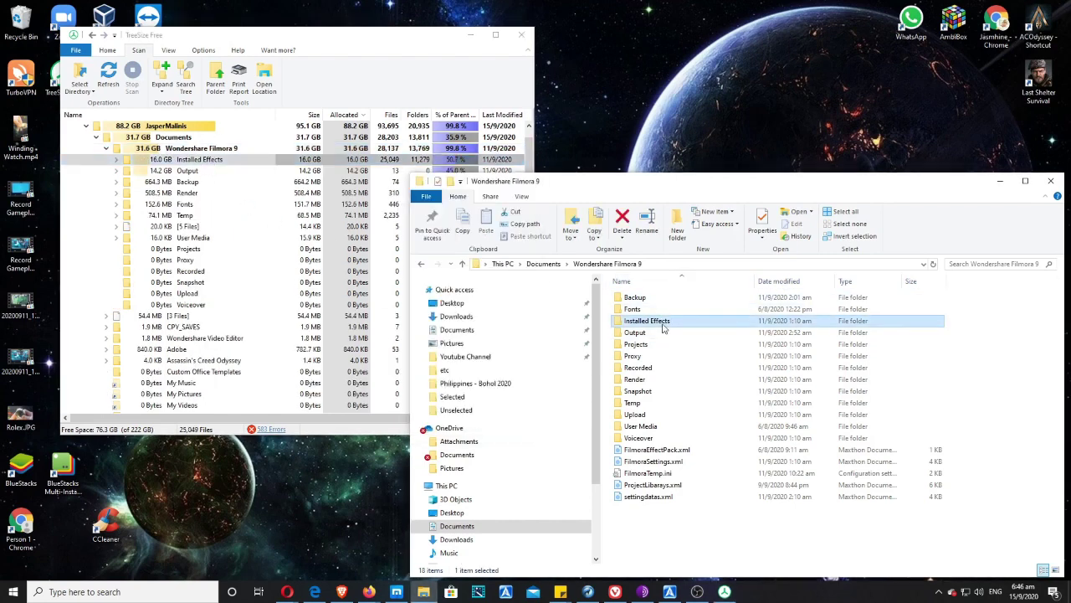
right_click(663, 328)
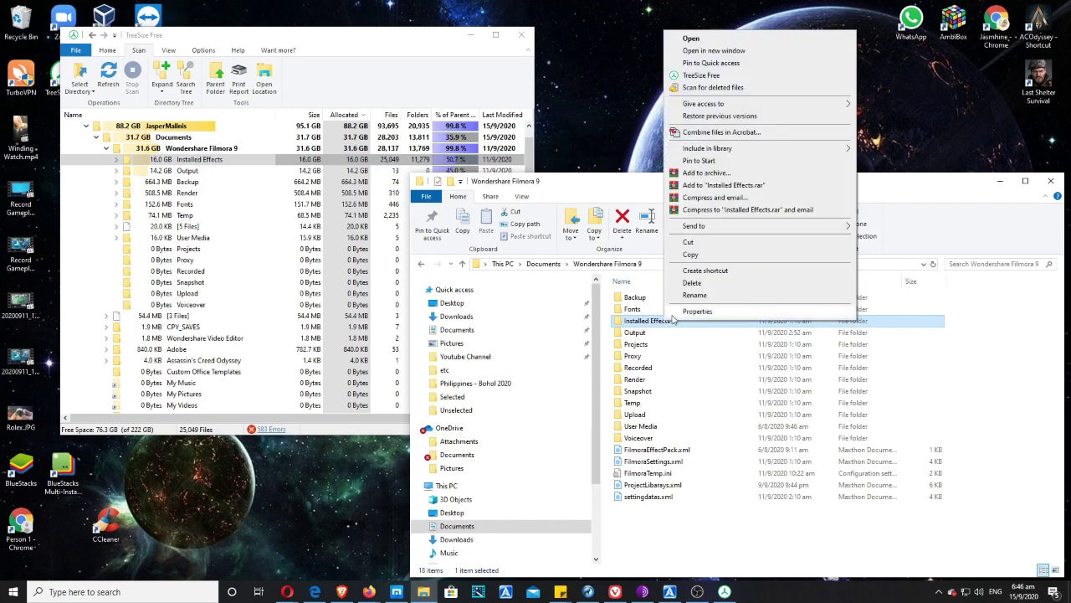
left_click(686, 312)
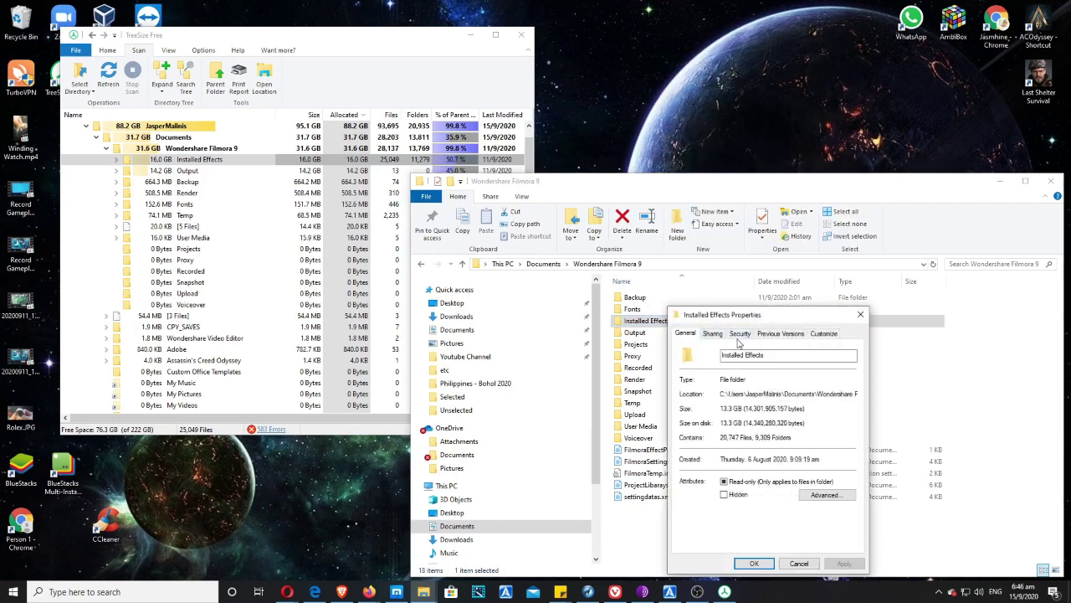
left_click(861, 314)
Step: Check the Output folder's properties, showing 14.2 GB
left_click(634, 335)
right_click(634, 335)
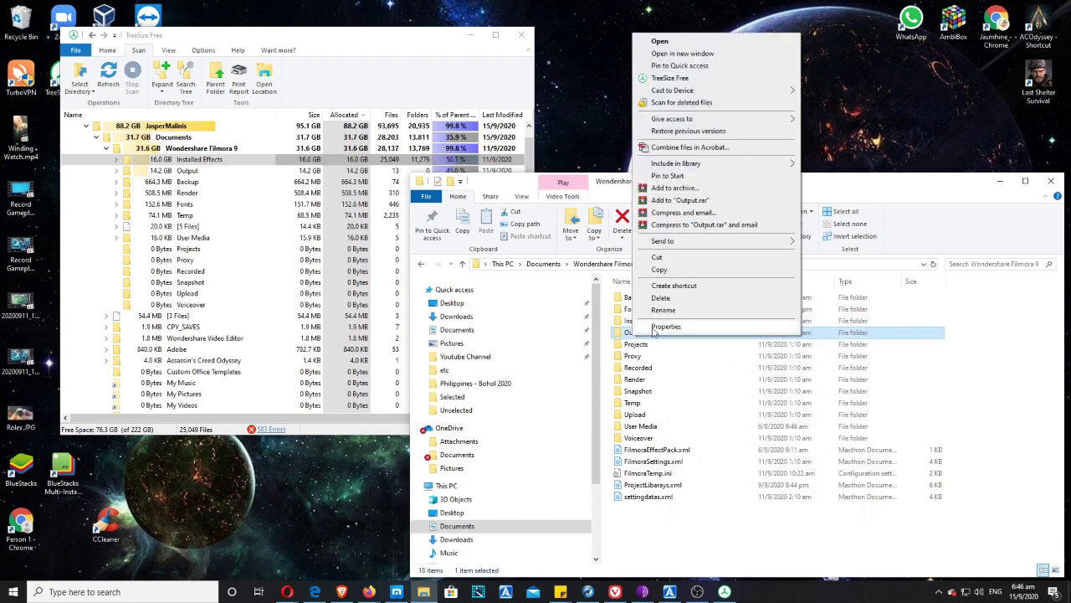
left_click(654, 327)
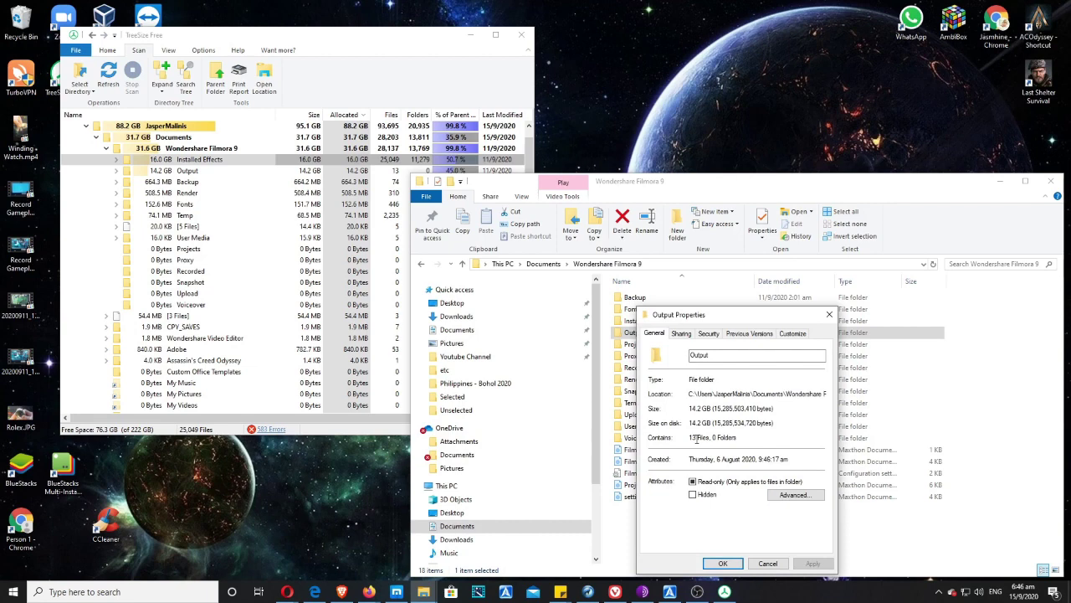
left_click(829, 314)
Step: Select 1.mp4, 2.mp4, My Video2, My Video3, Intro3 and Flyyyyyy in Output for deletion
left_click_drag(1054, 477, 644, 280)
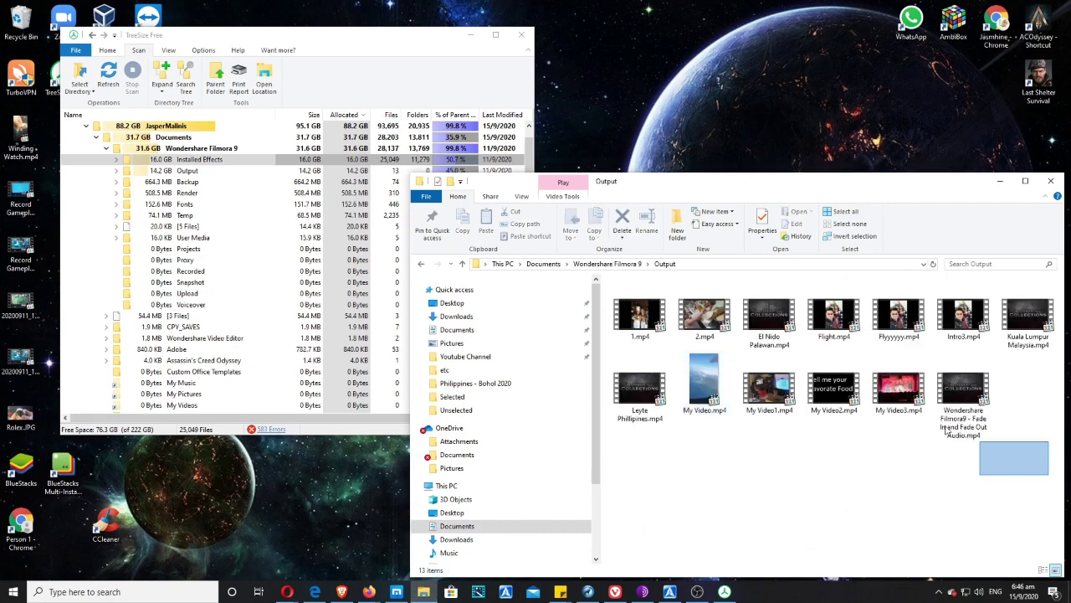
left_click(726, 443)
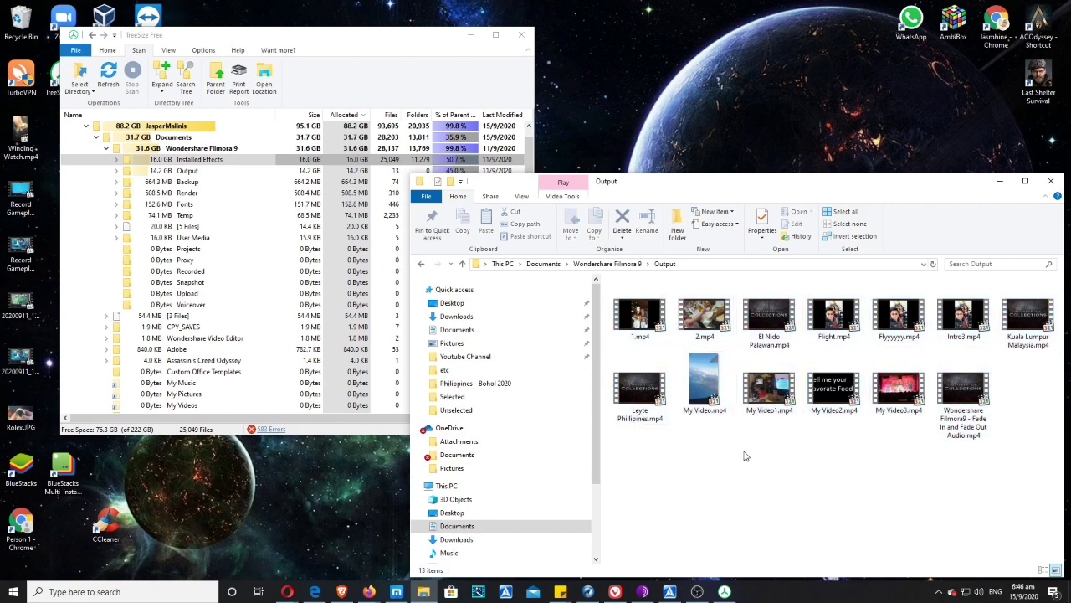
left_click_drag(838, 176, 659, 180)
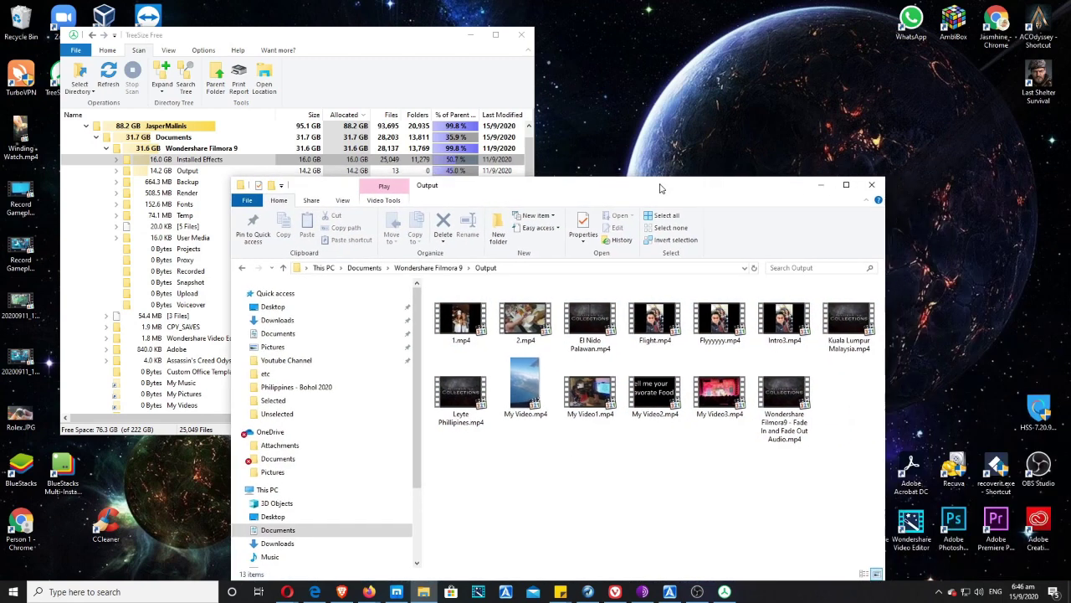
left_click(460, 318)
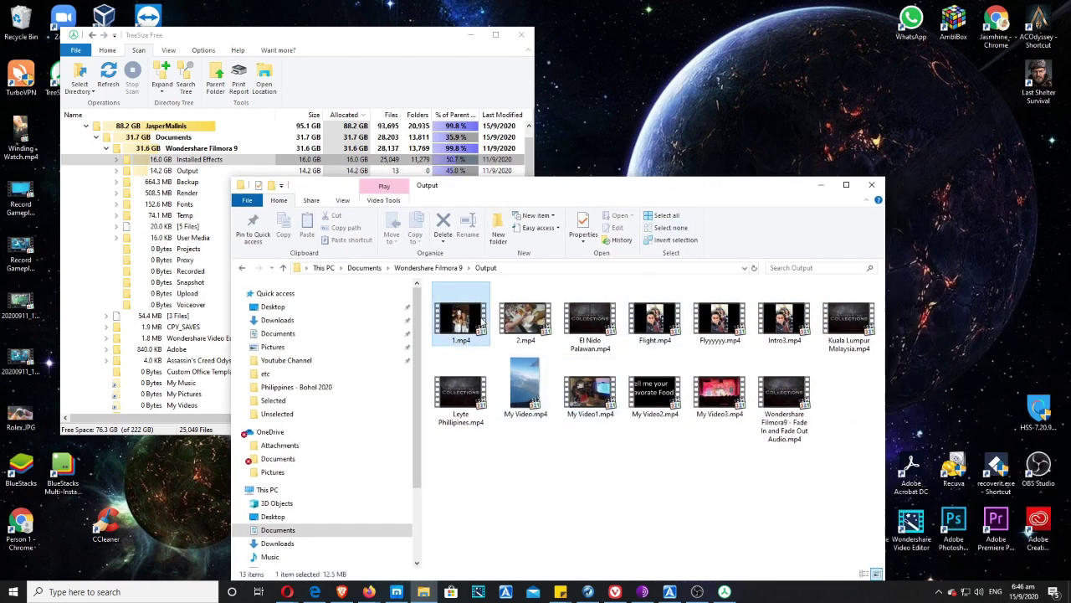
left_click(525, 318, "ctrl")
left_click(655, 394, "ctrl")
left_click(720, 394, "ctrl")
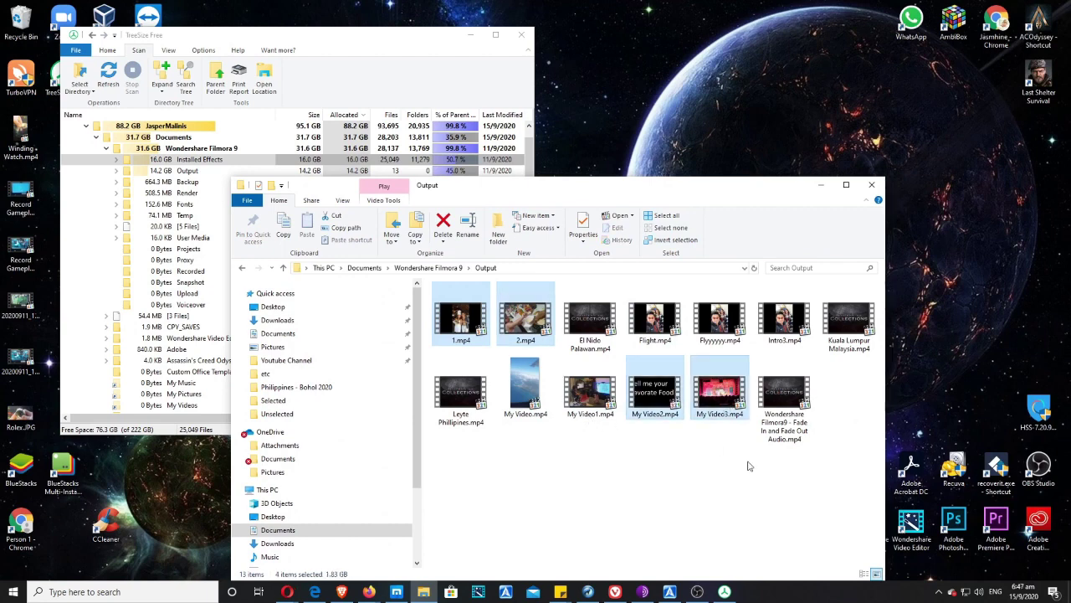
left_click(784, 320, "ctrl")
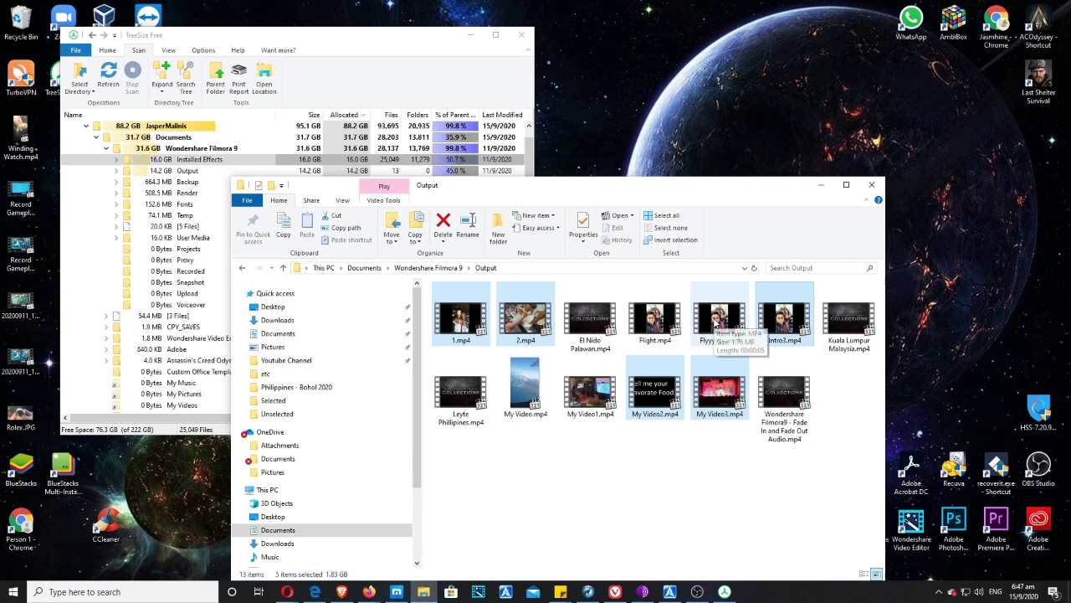
left_click(718, 323, "ctrl")
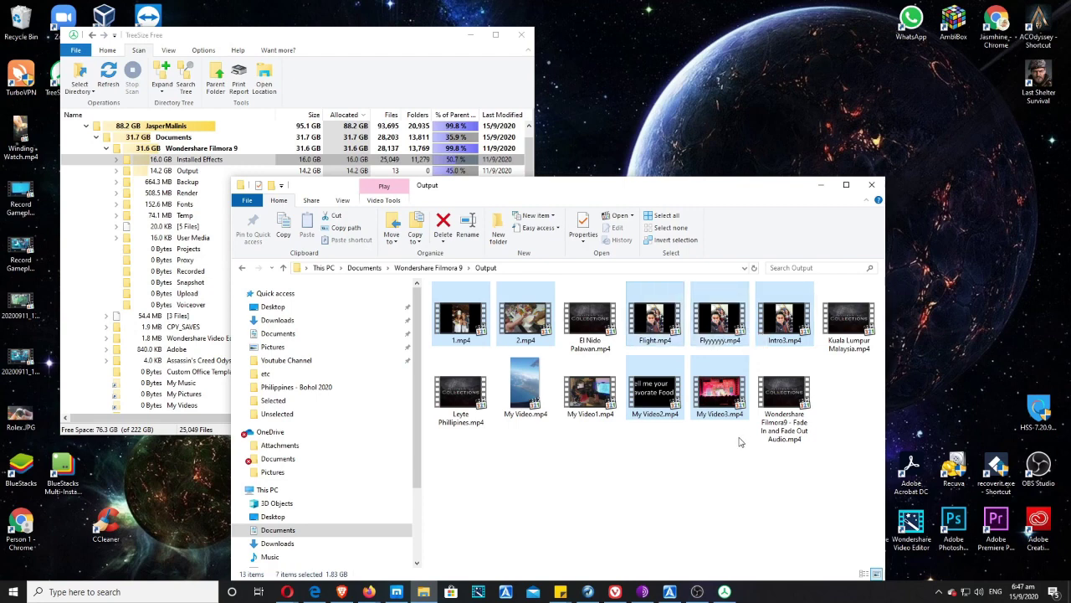
Step: Permanently delete the selected videos with Shift+Delete, confirming the prompt
key("shift+Delete")
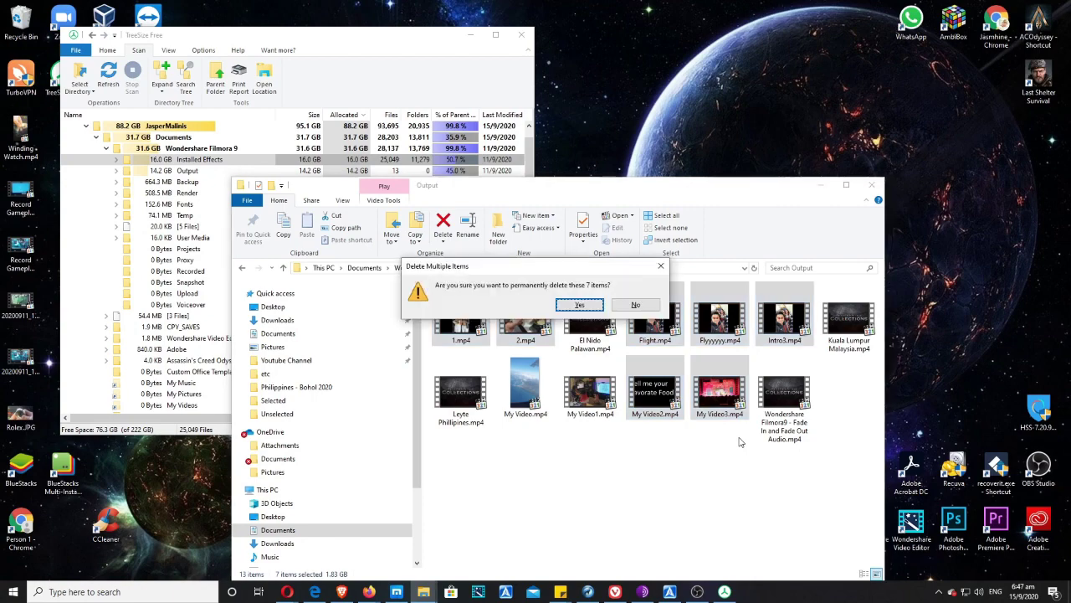
left_click(121, 172)
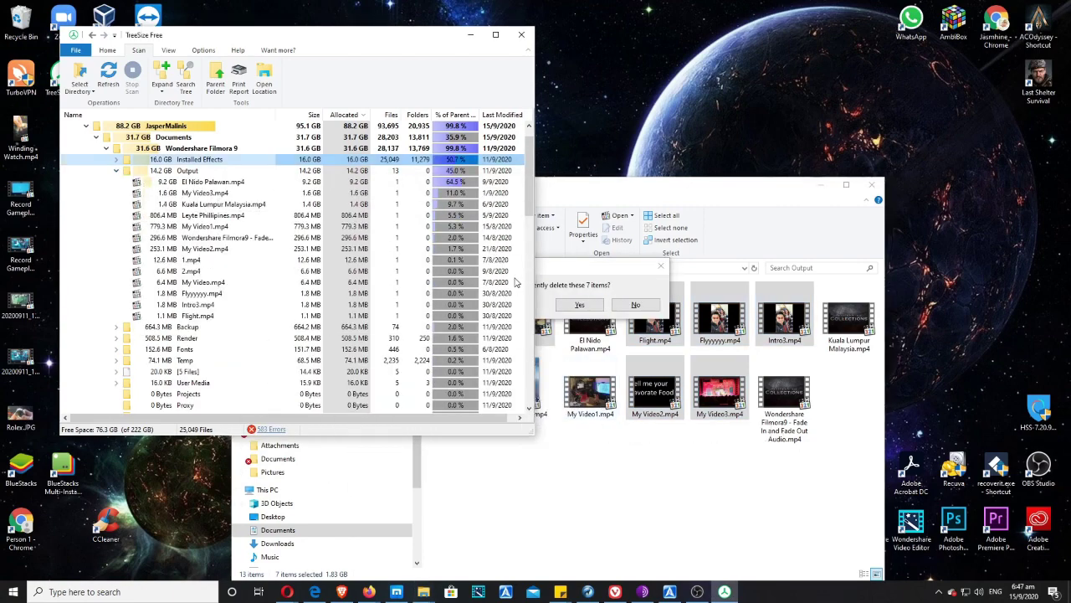
left_click(580, 305)
Step: Return to Wondershare Filmora 9 and recheck the Output folder's size in Properties
left_click(642, 197)
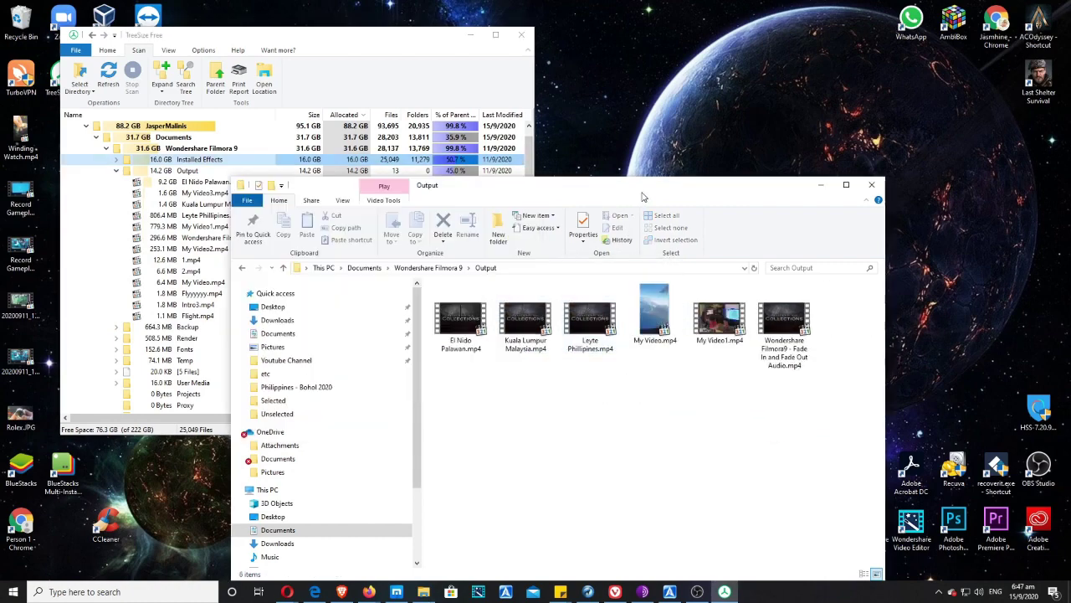
left_click_drag(643, 197, 768, 202)
left_click(577, 273)
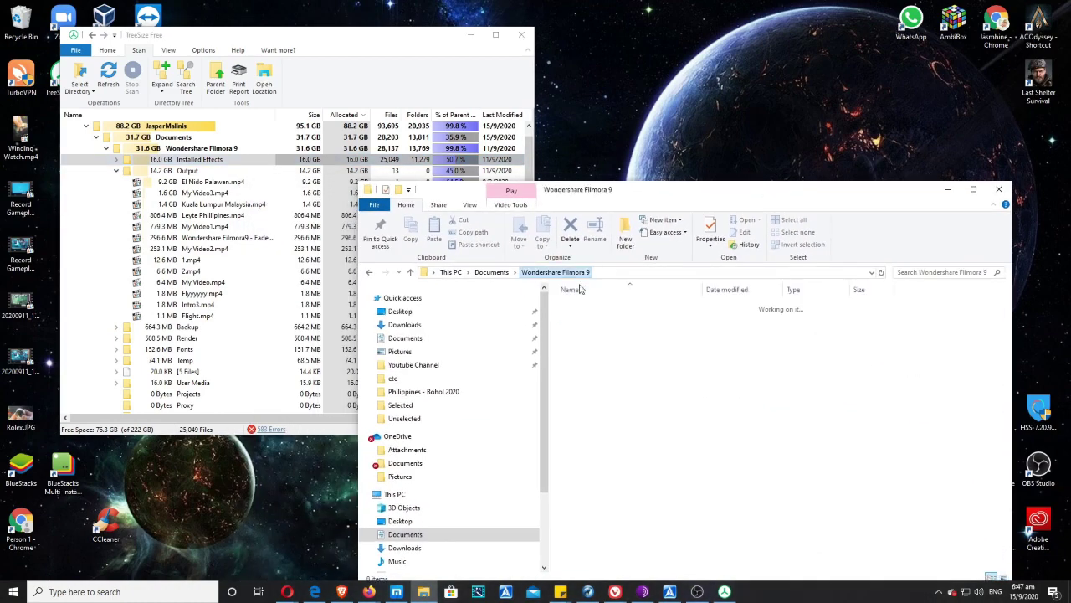
right_click(593, 341)
left_click(647, 333)
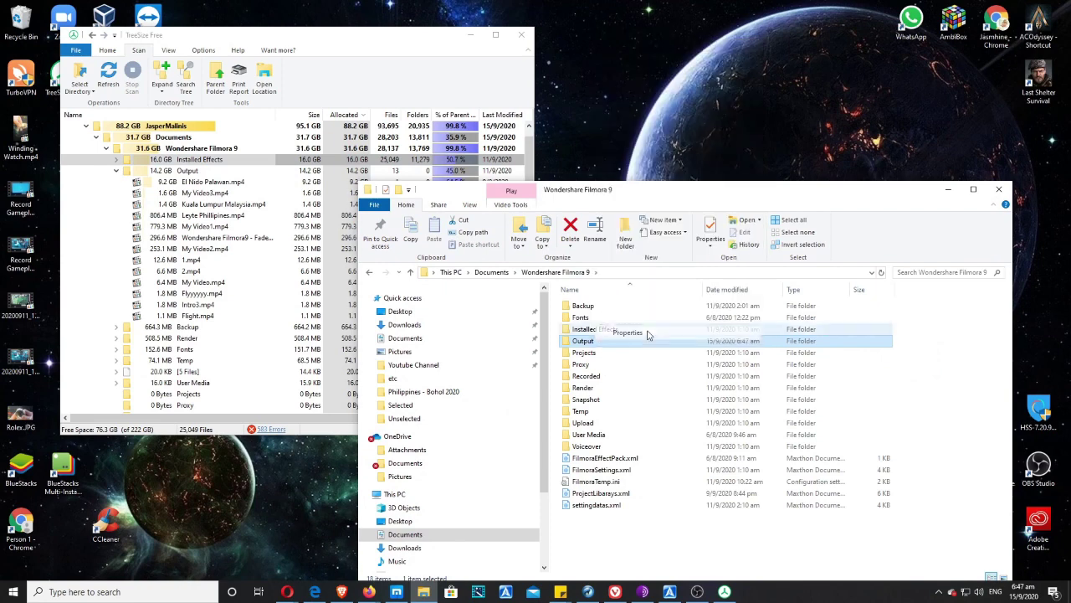
left_click(791, 311)
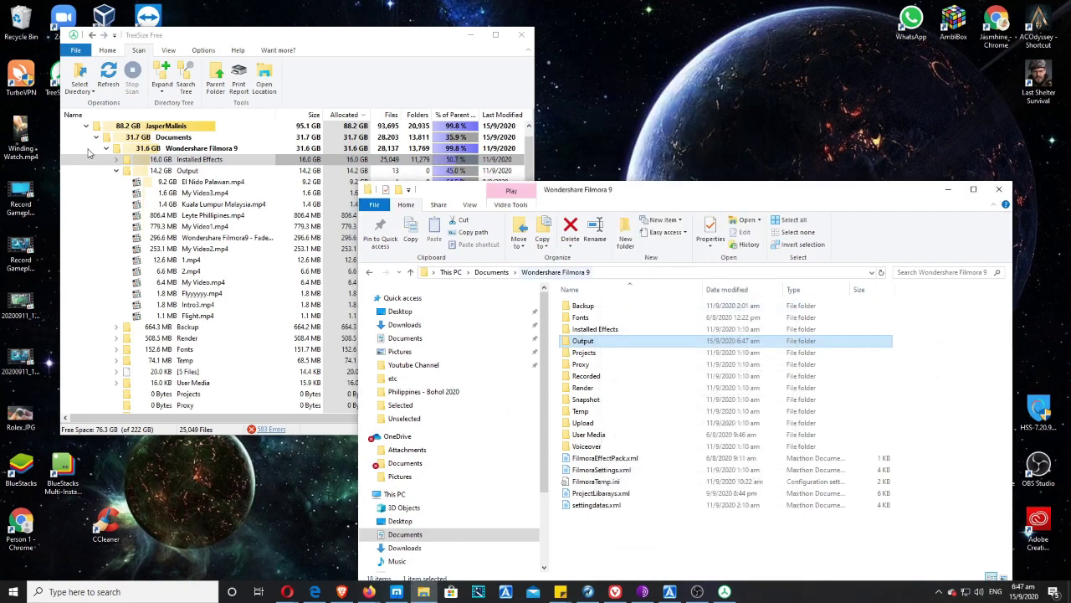
Step: Refresh the TreeSize scan of drive C:\ to update the folder totals
left_click(294, 75)
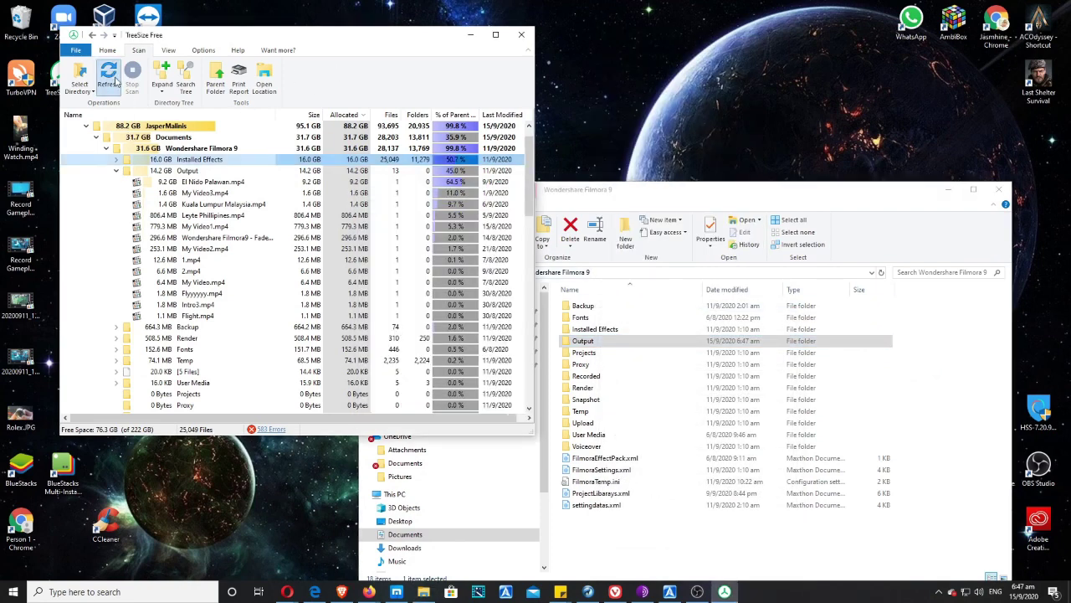
left_click(111, 77)
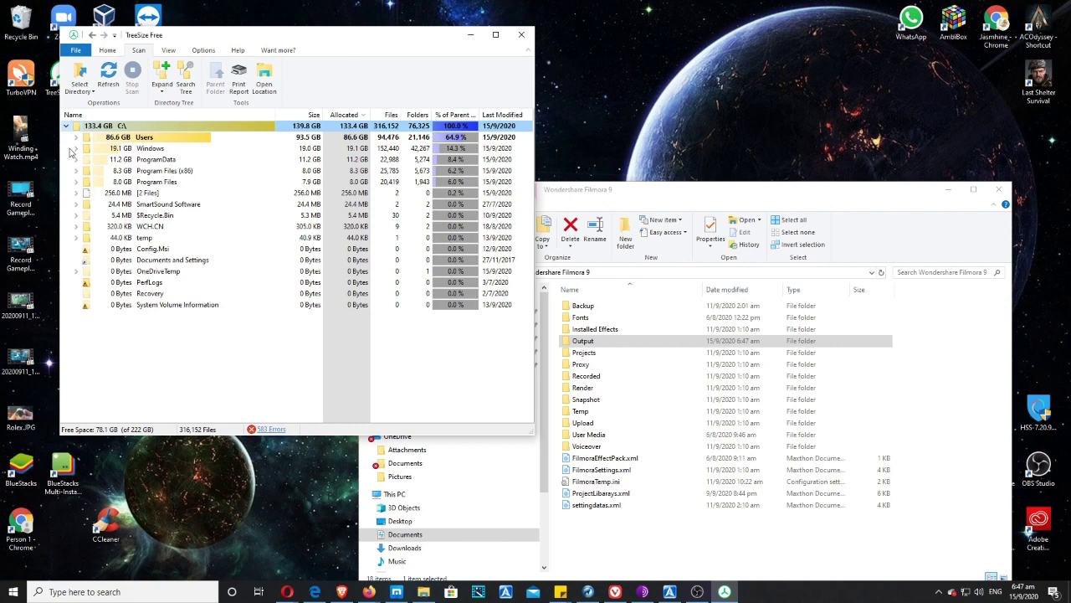
Step: Expand Users > JasperMalinis > Documents > Wondershare Filmora 9 and select Output, now 12.4 GB
left_click_drag(640, 185, 765, 195)
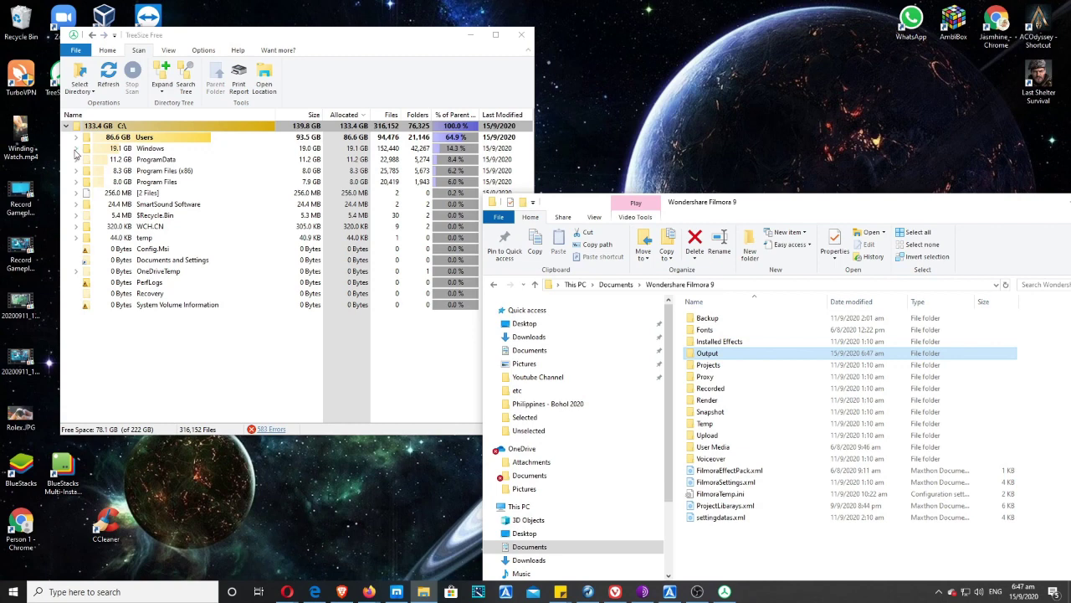
left_click(77, 137)
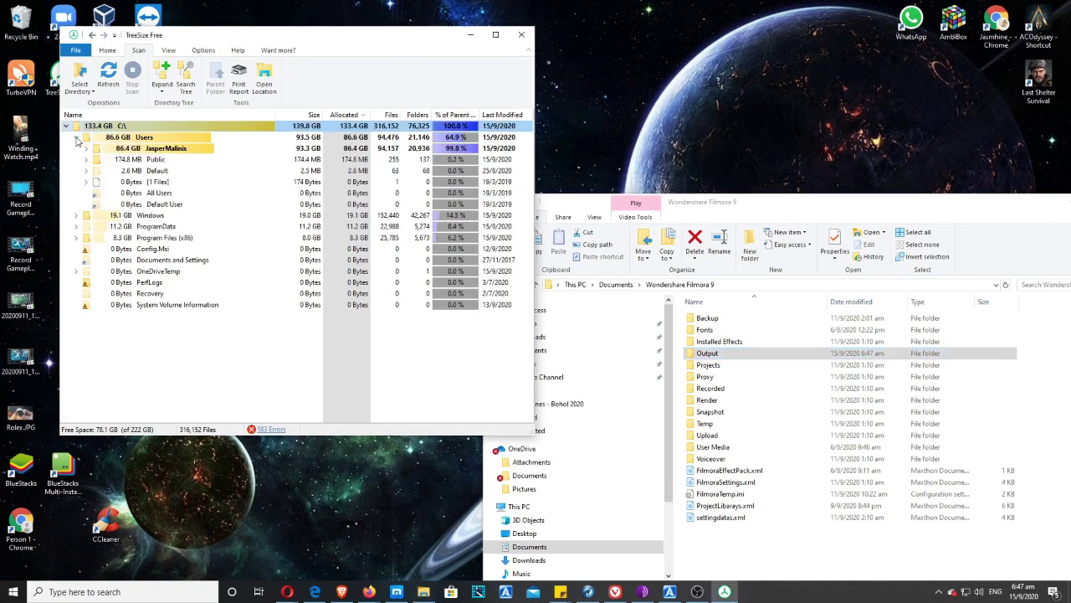
left_click(86, 149)
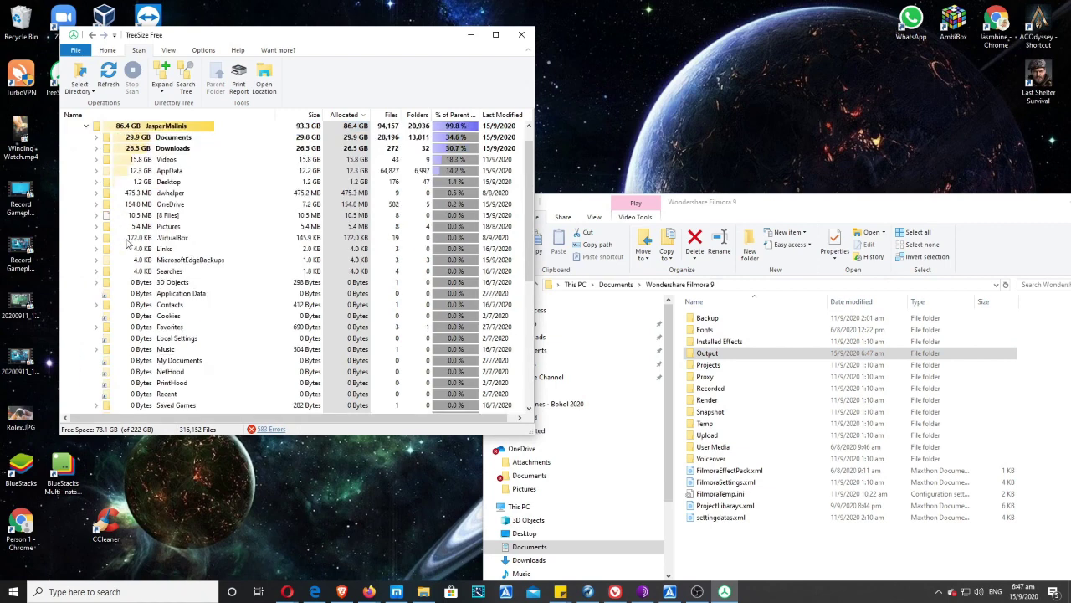
scroll(127, 244, "up", 1)
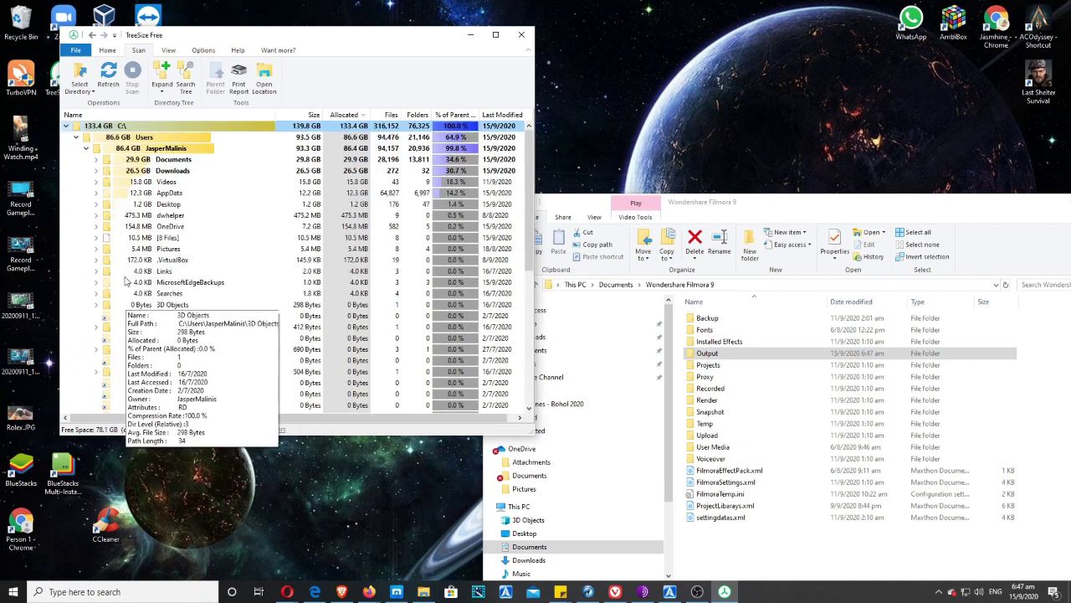
left_click(96, 160)
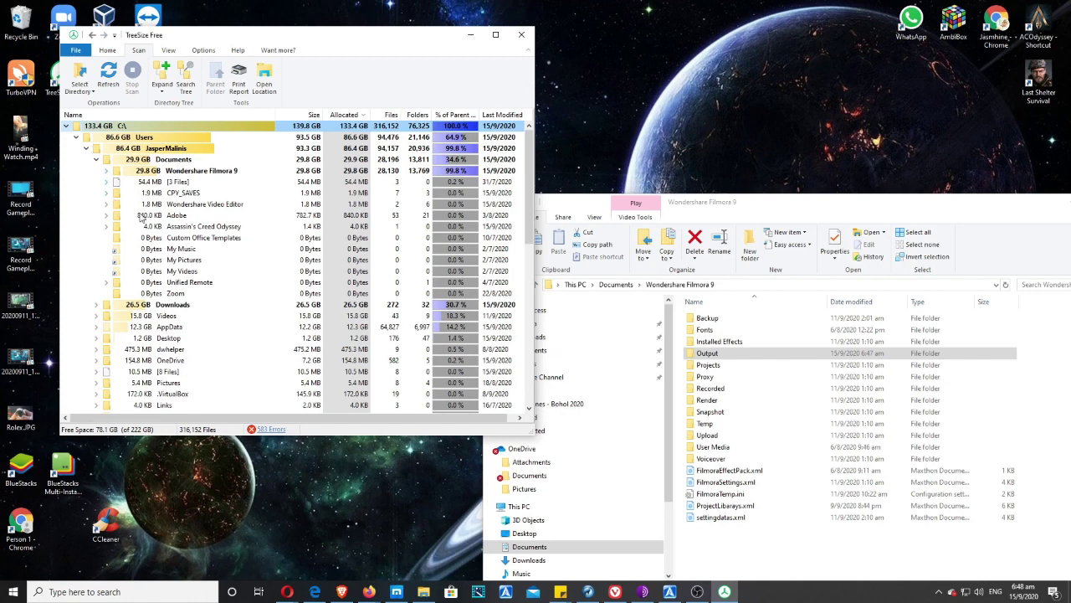
left_click(106, 170)
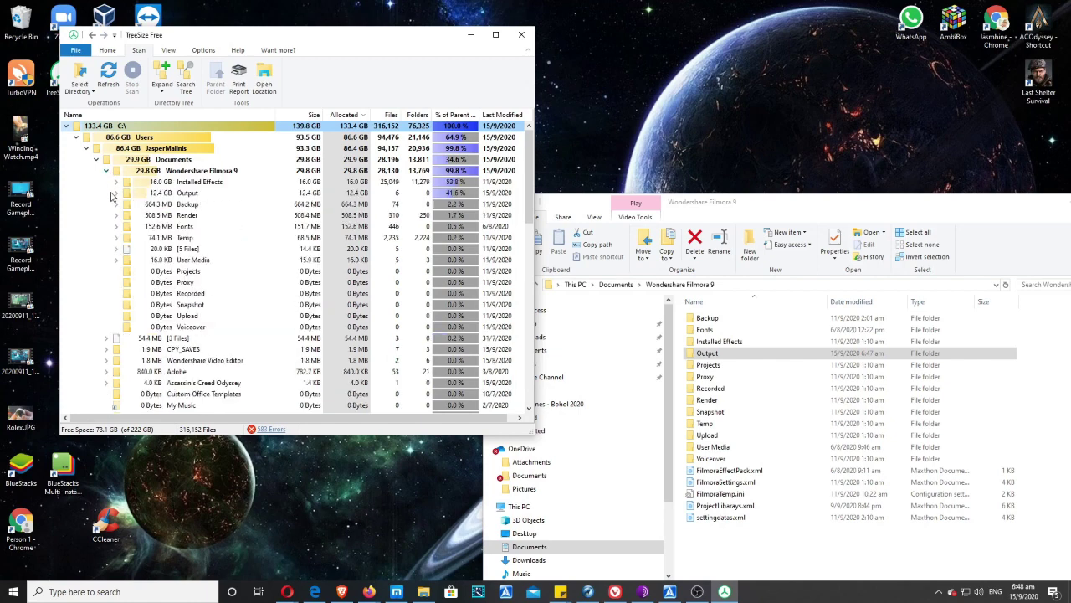
left_click(206, 194)
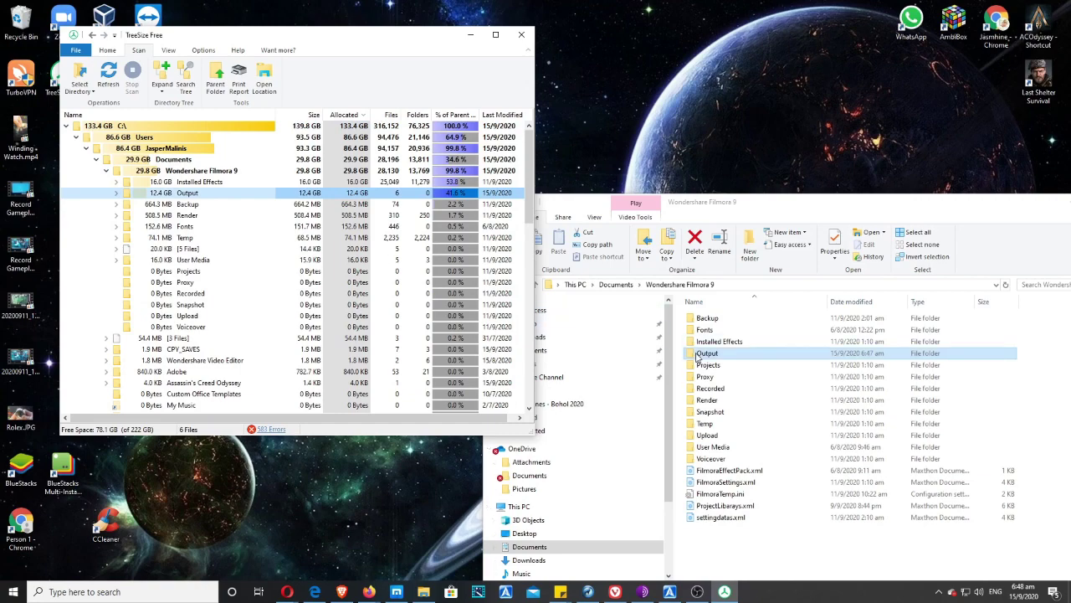
mouse_move(388, 40)
left_mouse_down()
mouse_move(388, 70)
mouse_move(333, 11)
left_mouse_up()
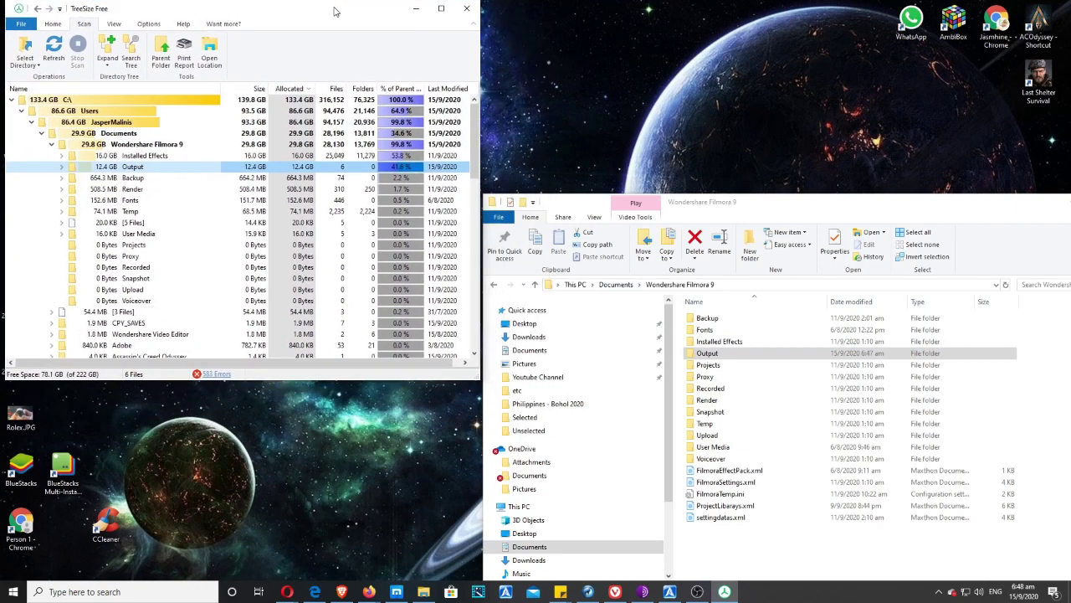